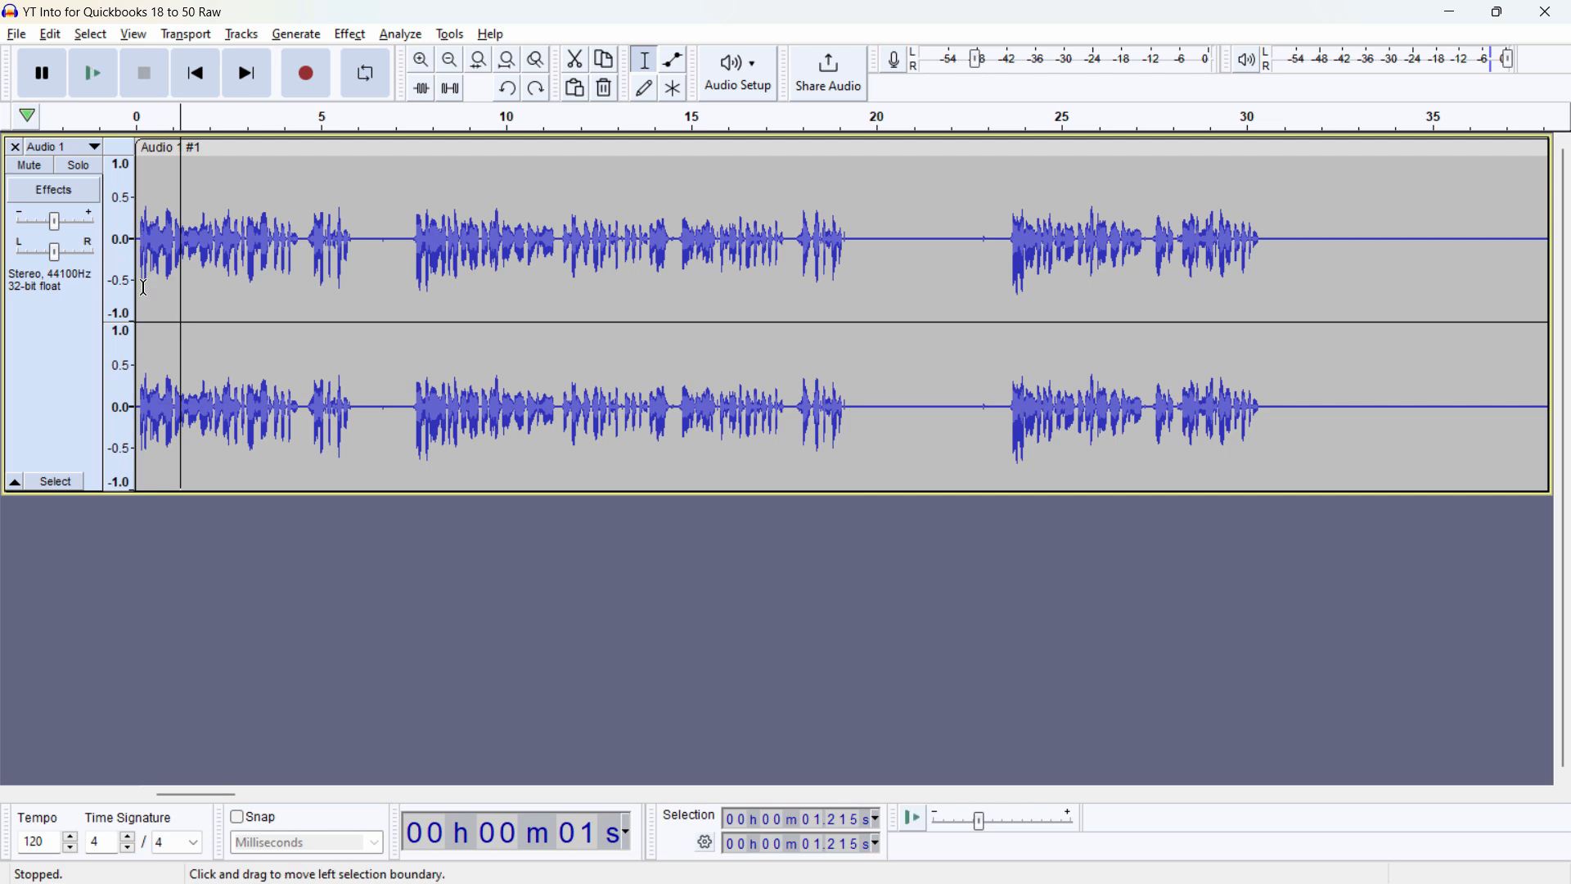
Play the recording from its beginning and stop it in the silence after the first passage
{"action": "scroll", "coordinate": [144, 288], "scroll_direction": "up", "scroll_amount": 1}
{"action": "left_click_drag", "start_coordinate": [223, 475], "coordinate": [123, 246]}
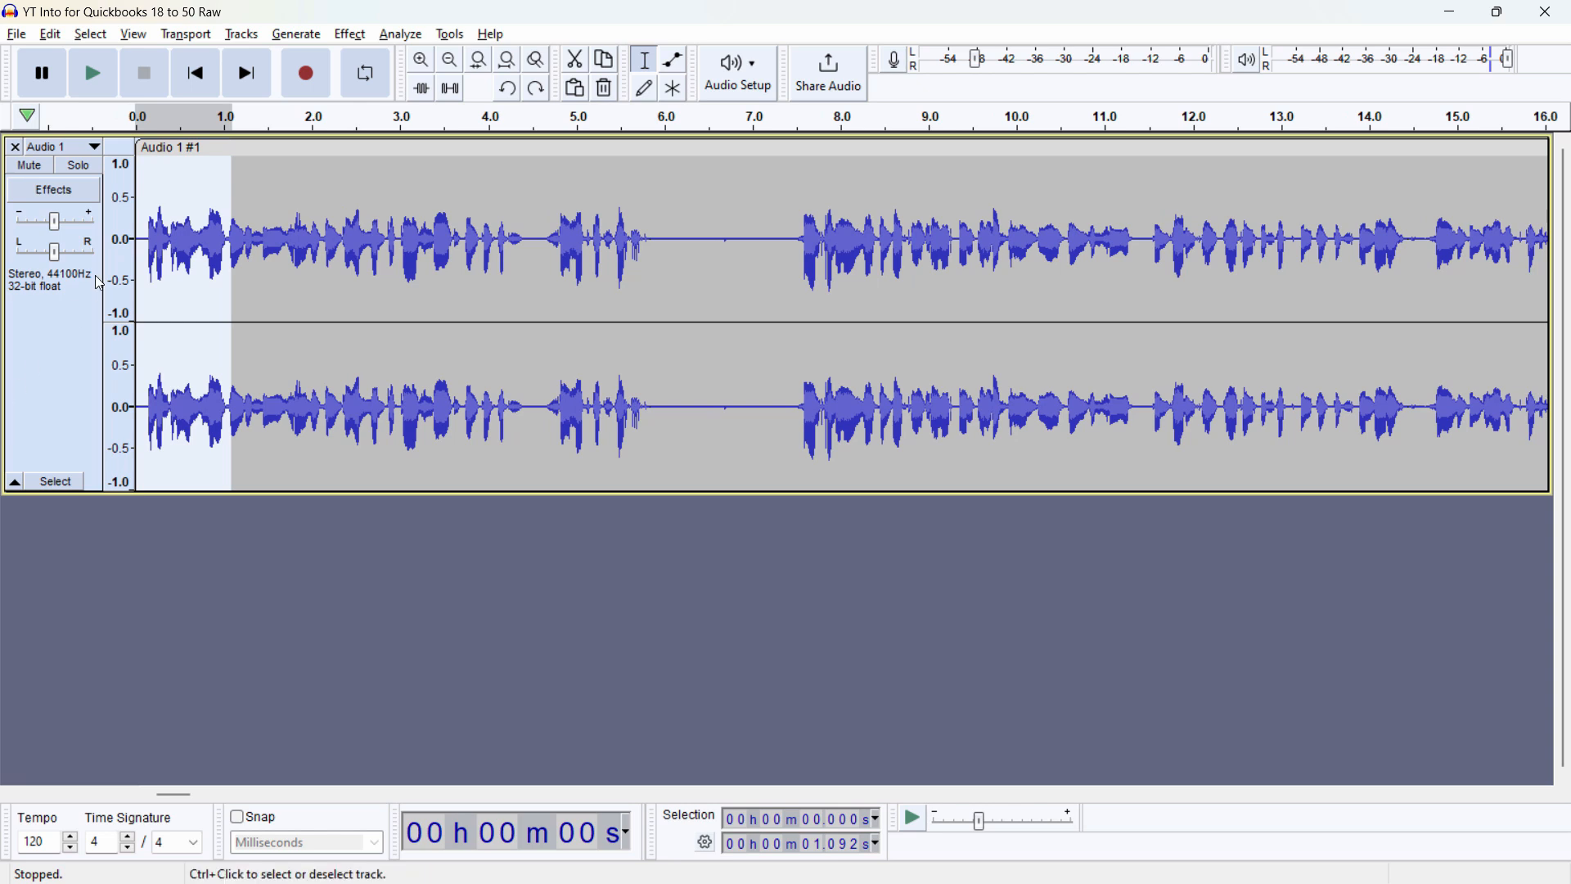
{"action": "left_click", "coordinate": [145, 173]}
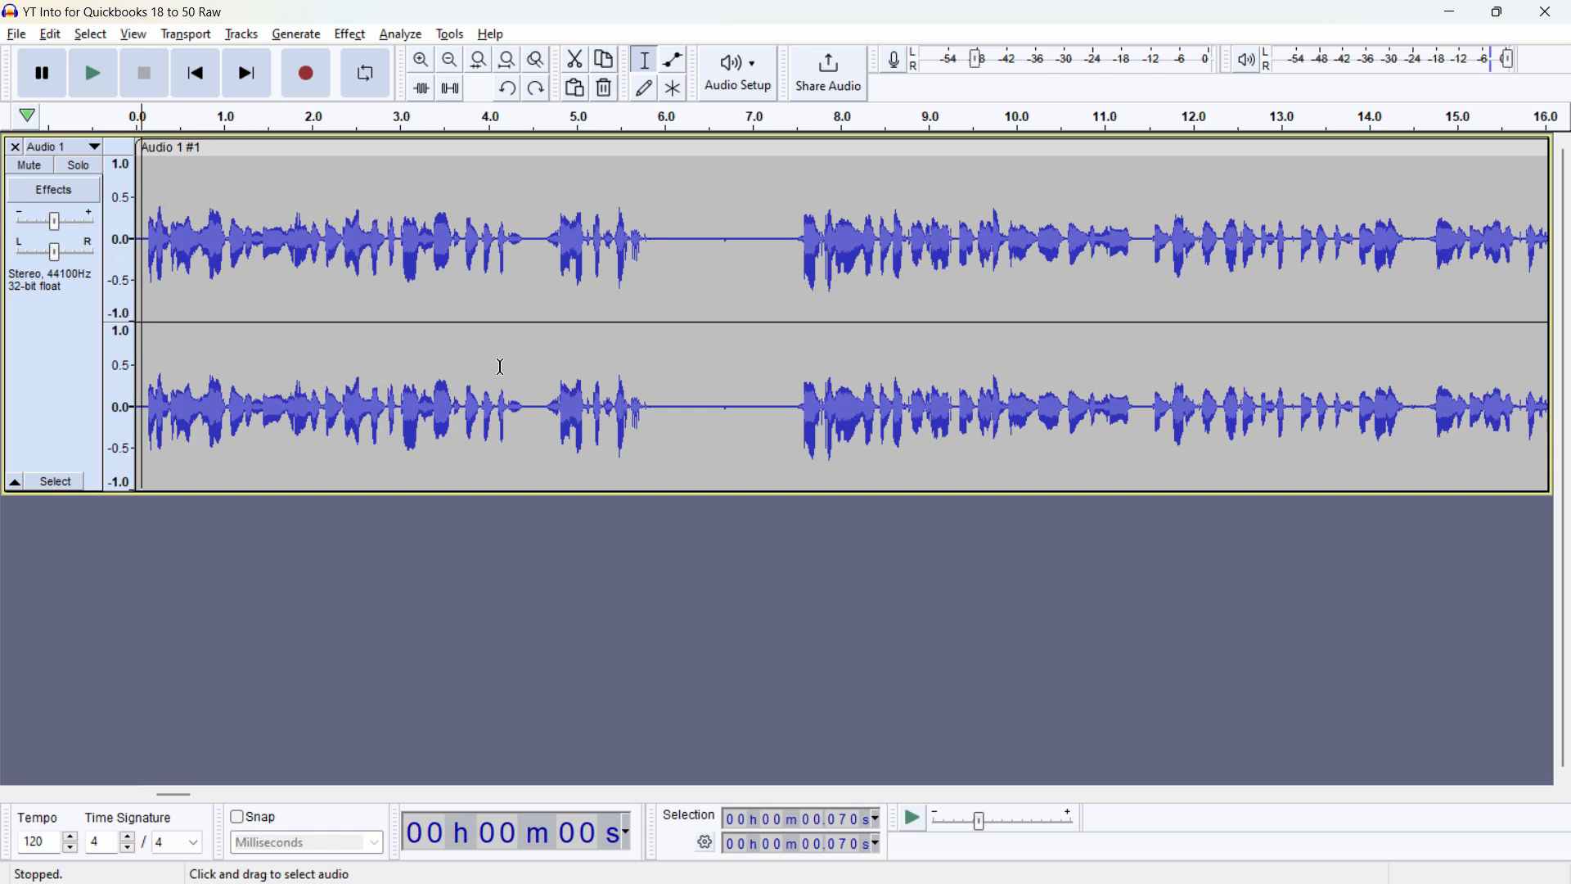
{"action": "key", "text": "space"}
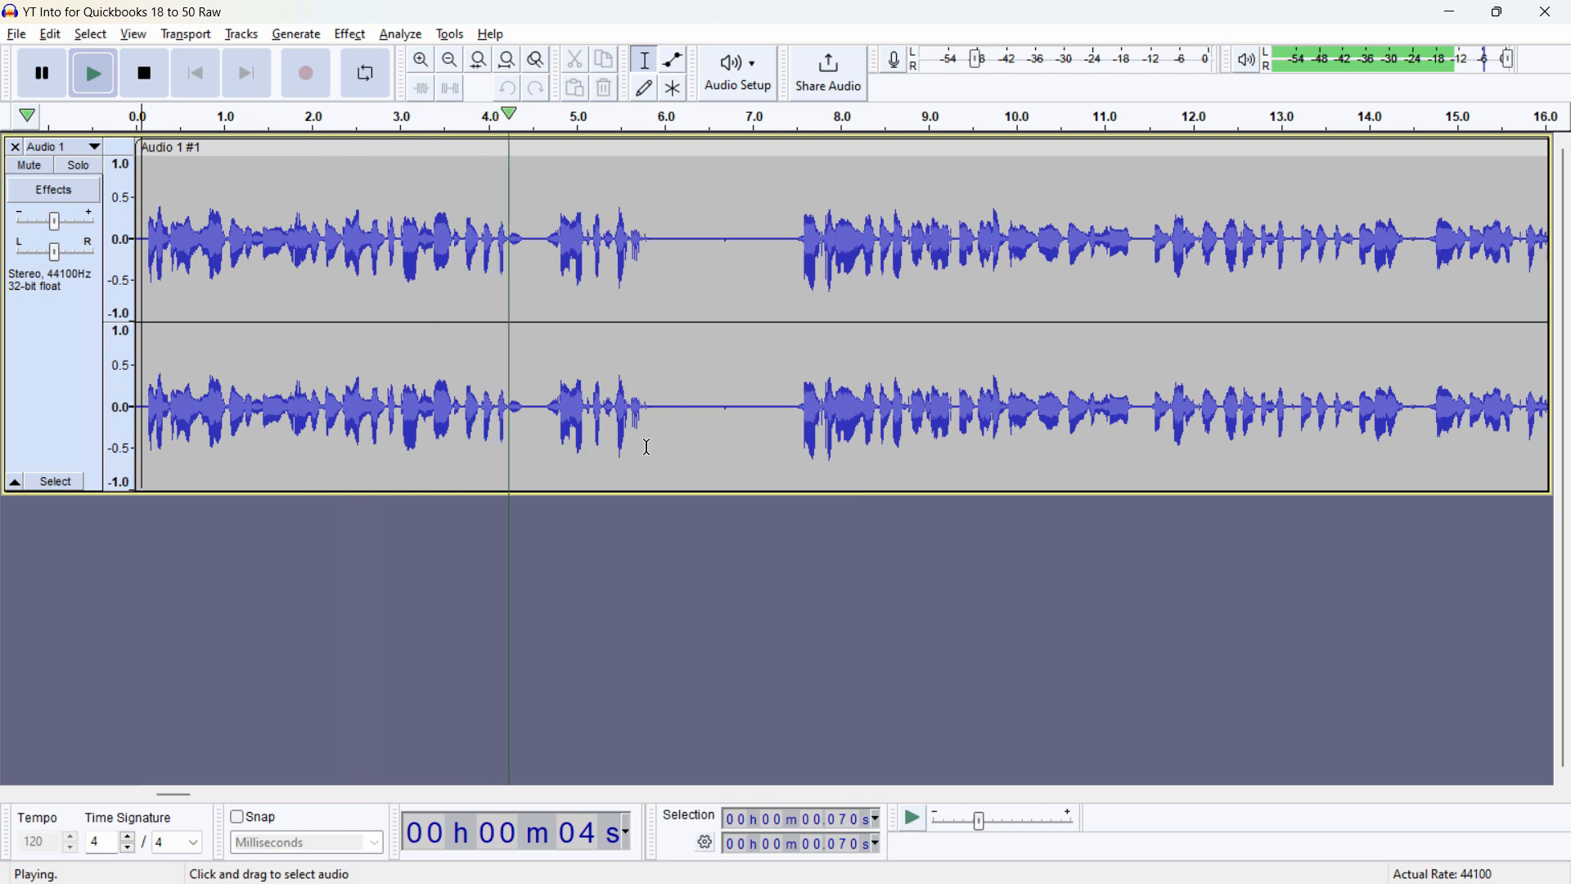
{"action": "key", "text": "x"}
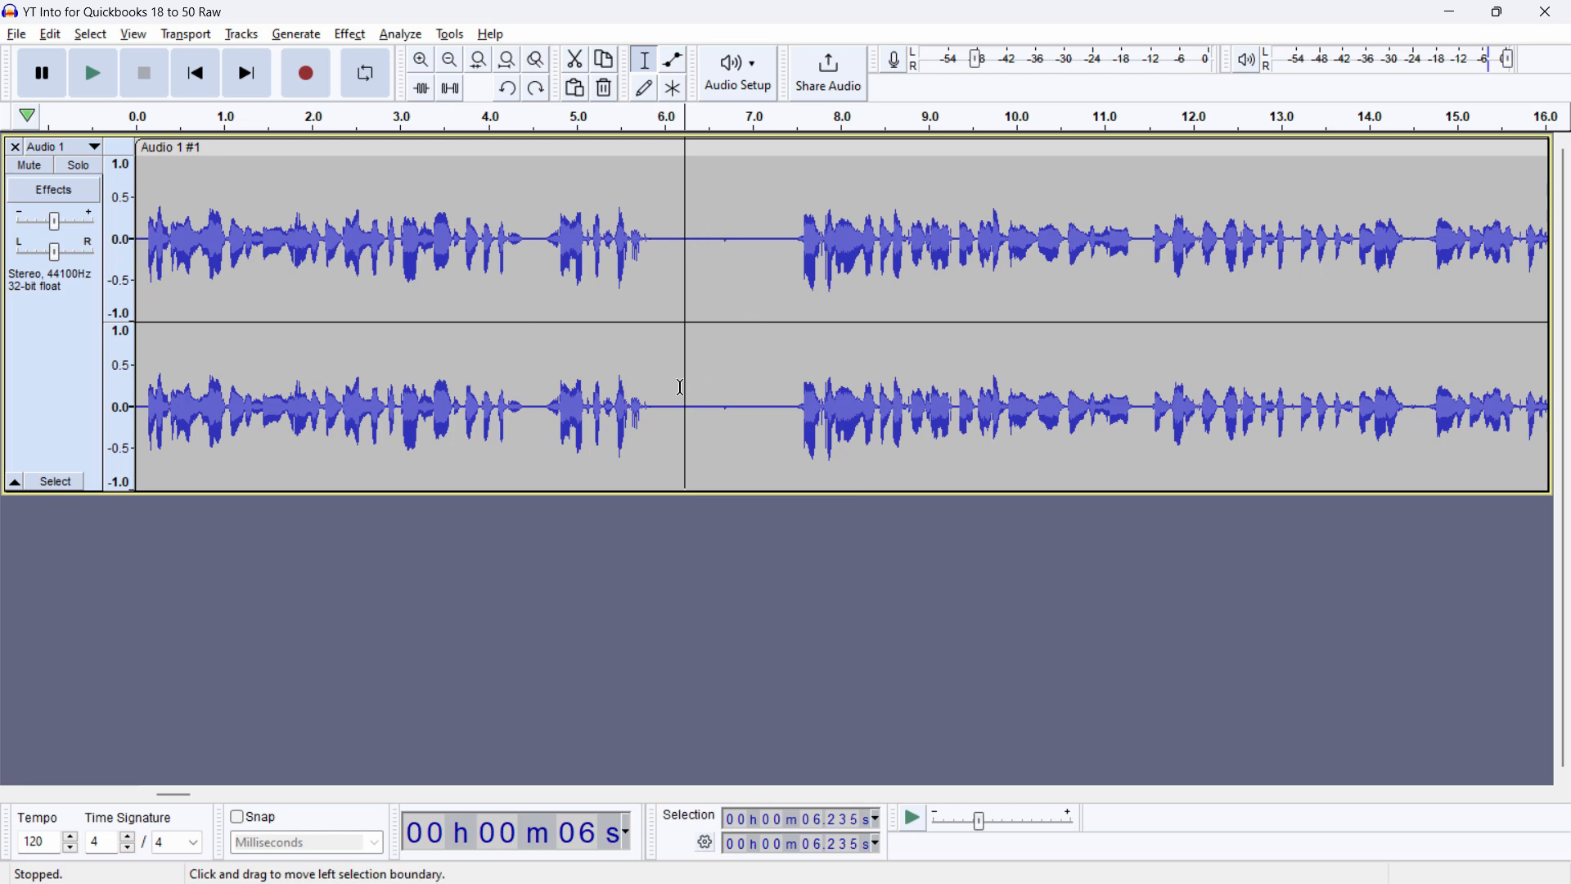
Split the audio clip in the silence after the first passage, at about 6.3 seconds
{"action": "left_click_drag", "start_coordinate": [676, 384], "coordinate": [44, 372]}
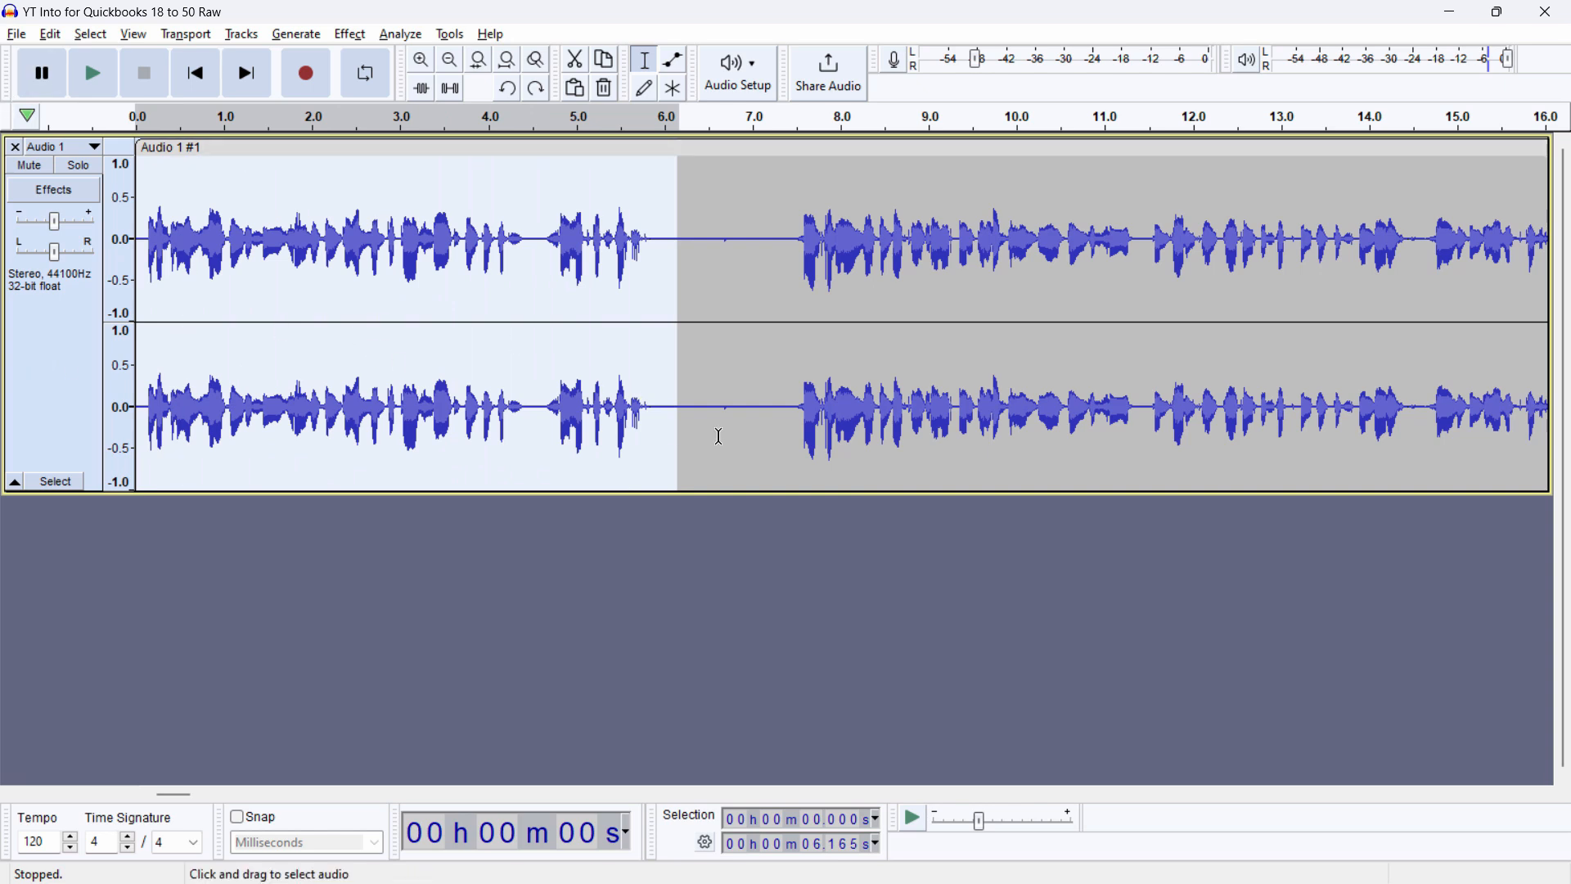
{"action": "left_click", "coordinate": [694, 382]}
{"action": "right_click", "coordinate": [678, 352]}
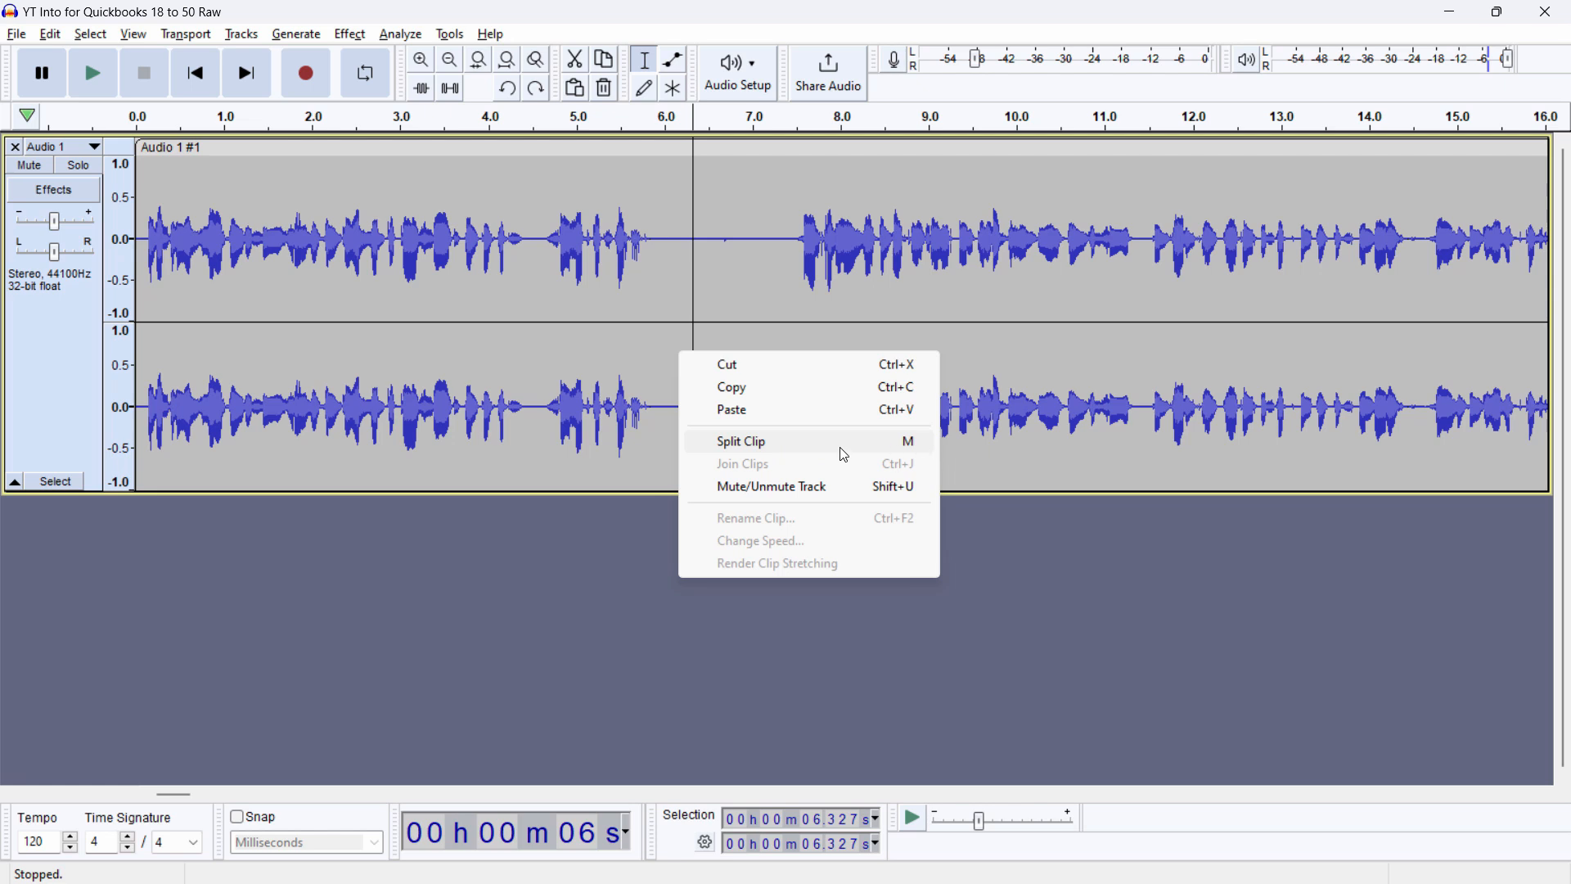
{"action": "left_click", "coordinate": [782, 450]}
Select the whole first clip and open the audio export with the current selection as the export range
{"action": "left_click", "coordinate": [655, 368]}
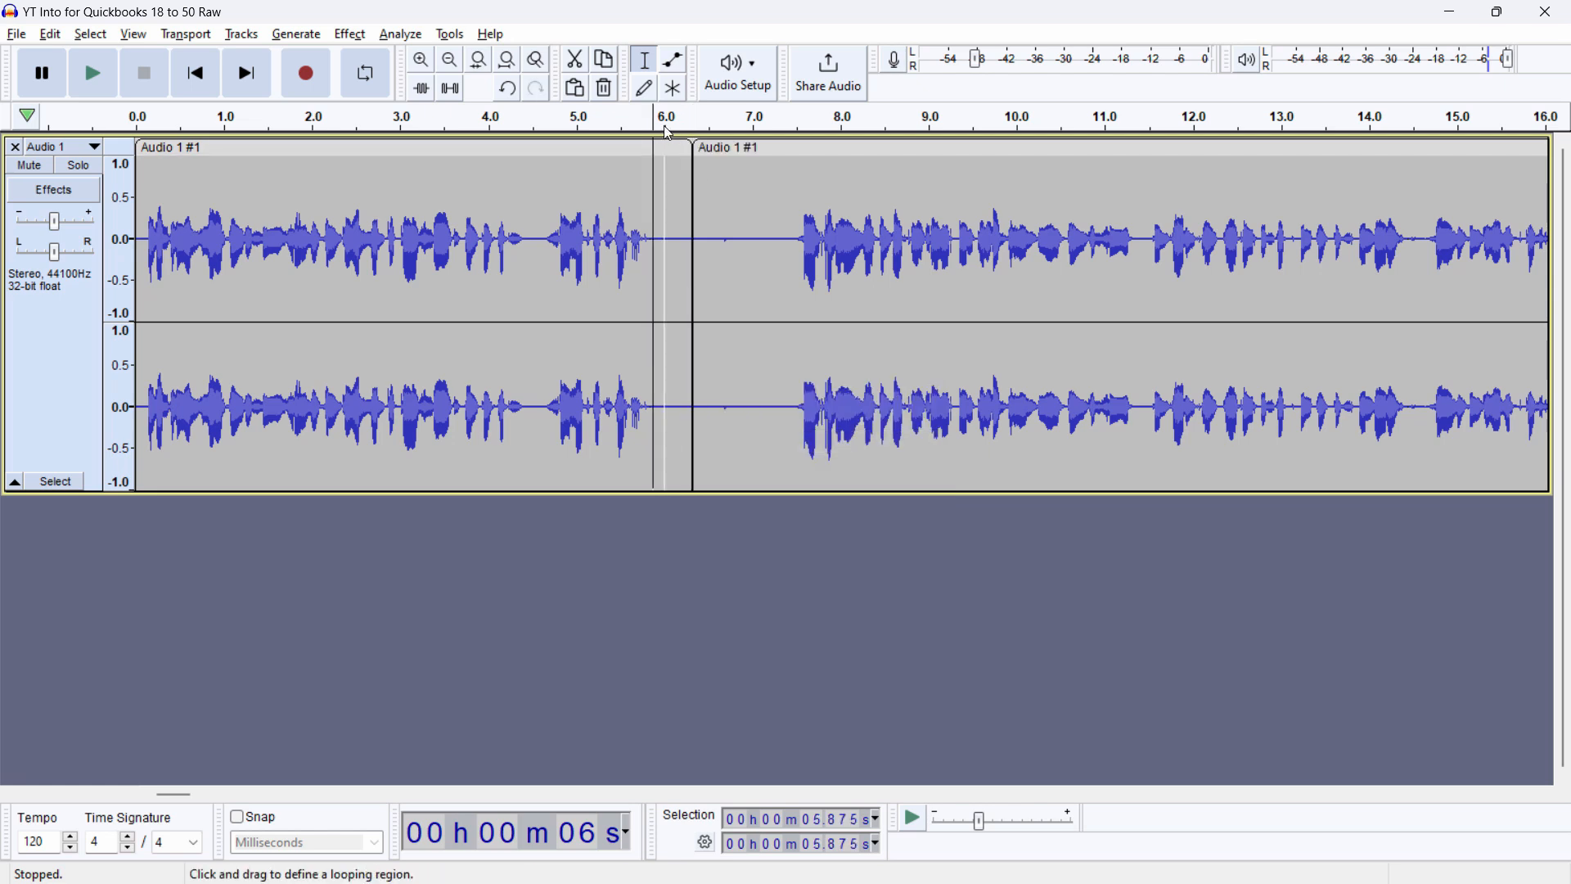
{"action": "left_click", "coordinate": [576, 152]}
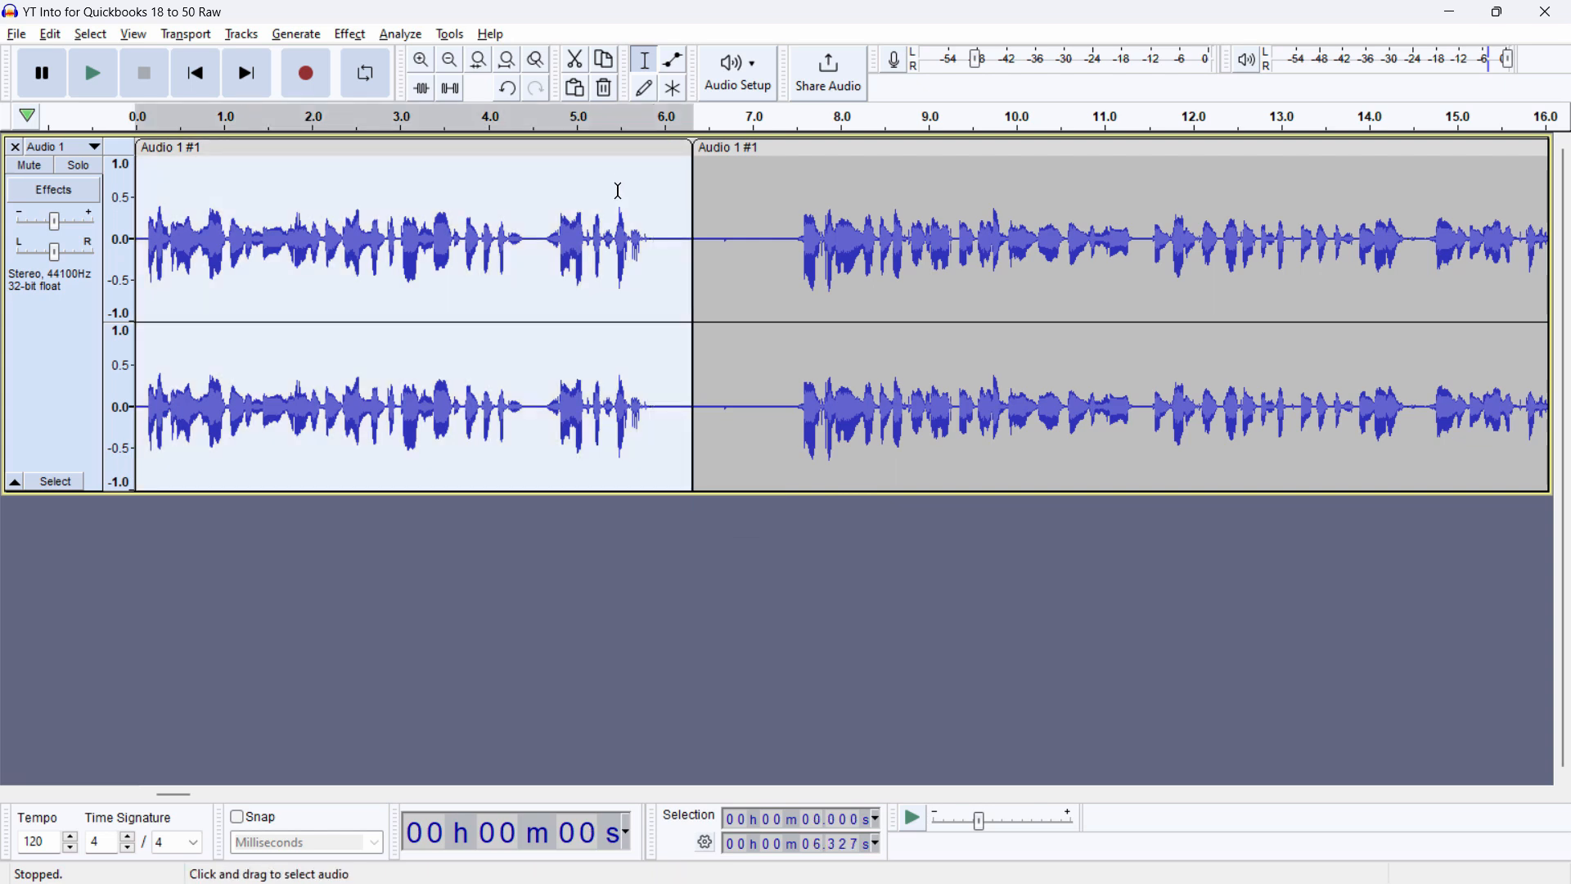
{"action": "left_click", "coordinate": [10, 36]}
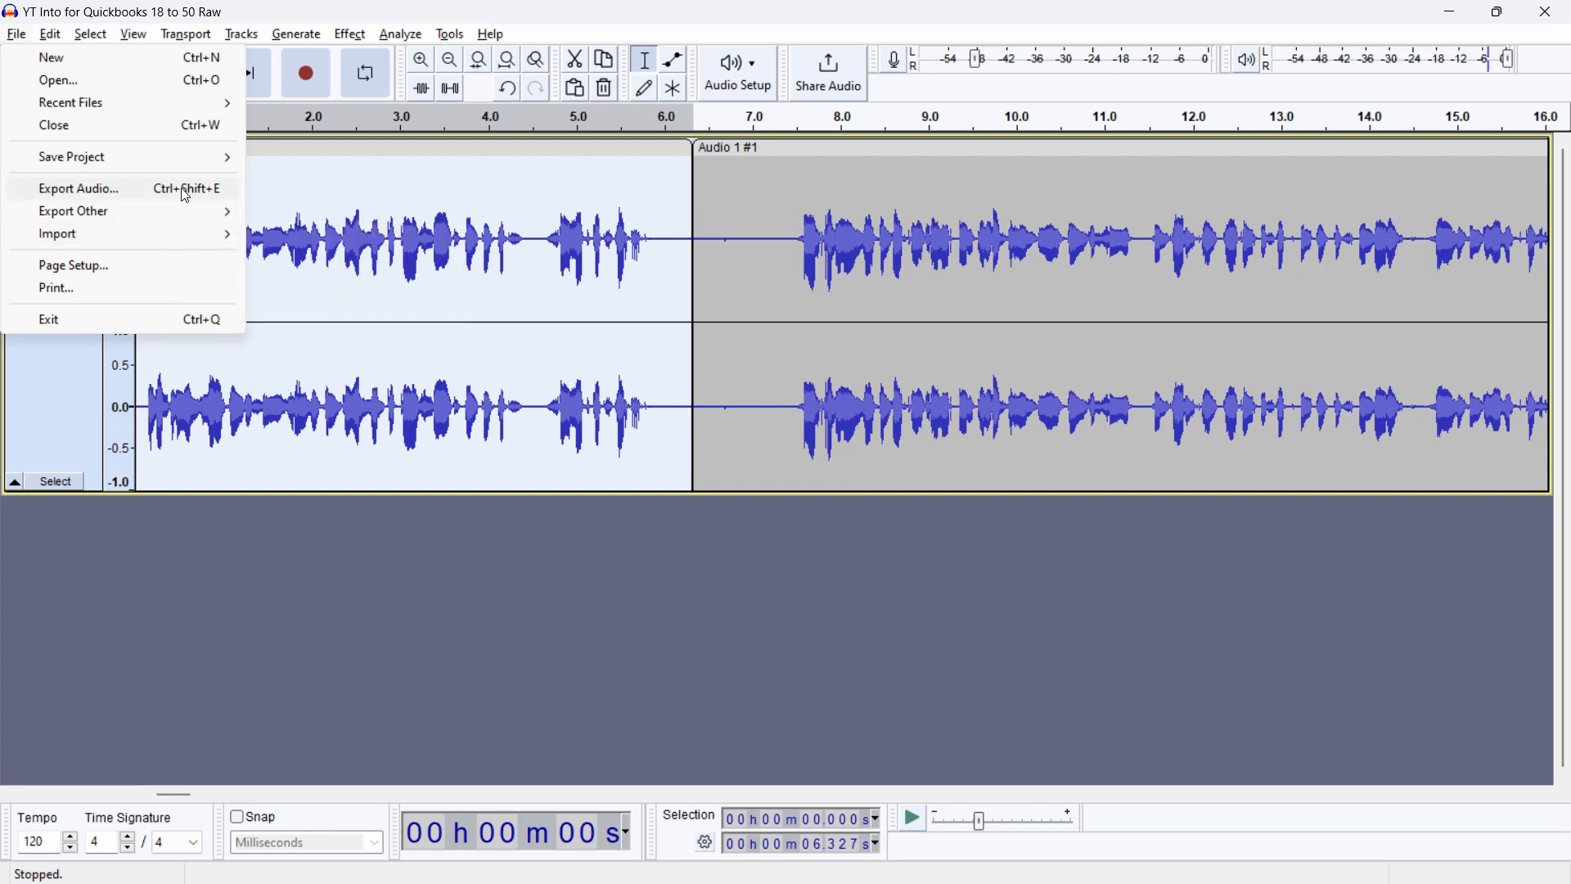
{"action": "left_click", "coordinate": [68, 197]}
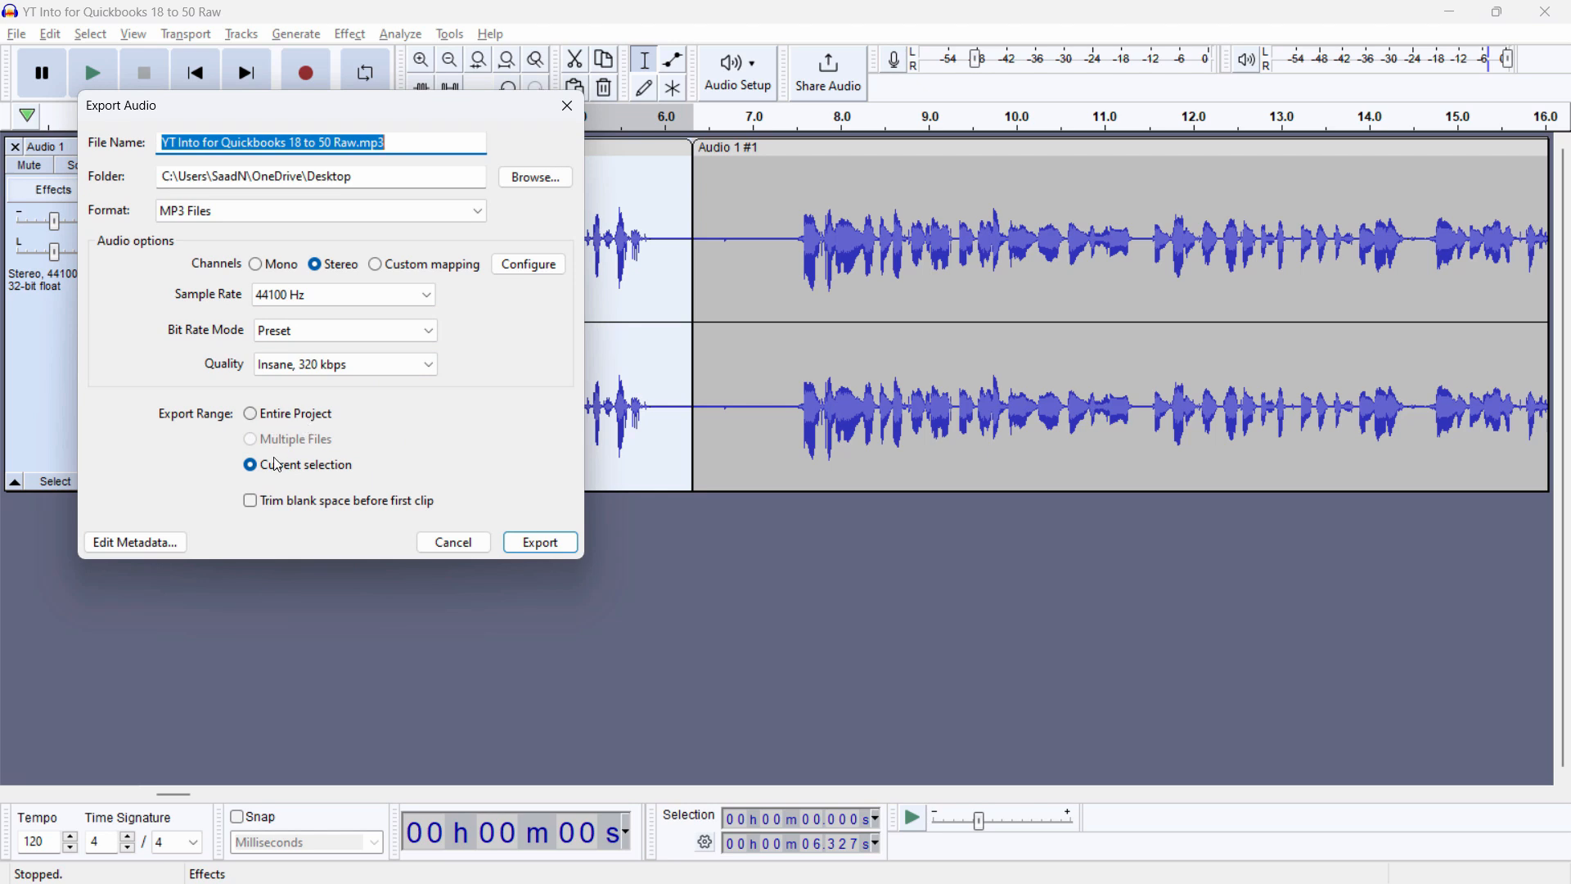
{"action": "left_click", "coordinate": [299, 464]}
{"action": "left_click", "coordinate": [282, 417]}
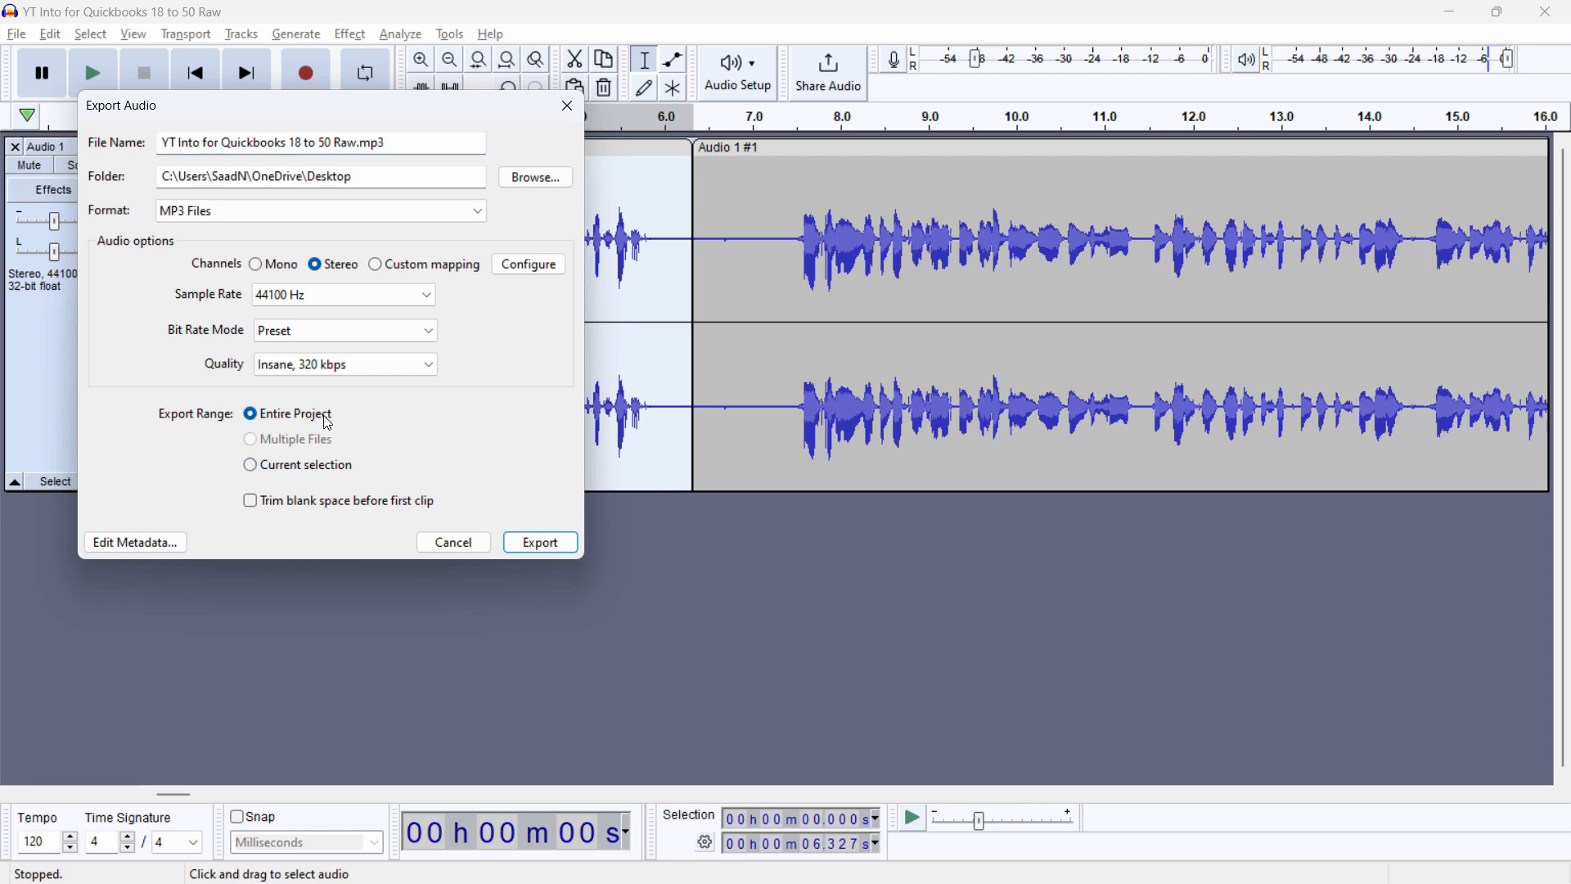
{"action": "left_click", "coordinate": [307, 468]}
{"action": "left_click", "coordinate": [413, 143]}
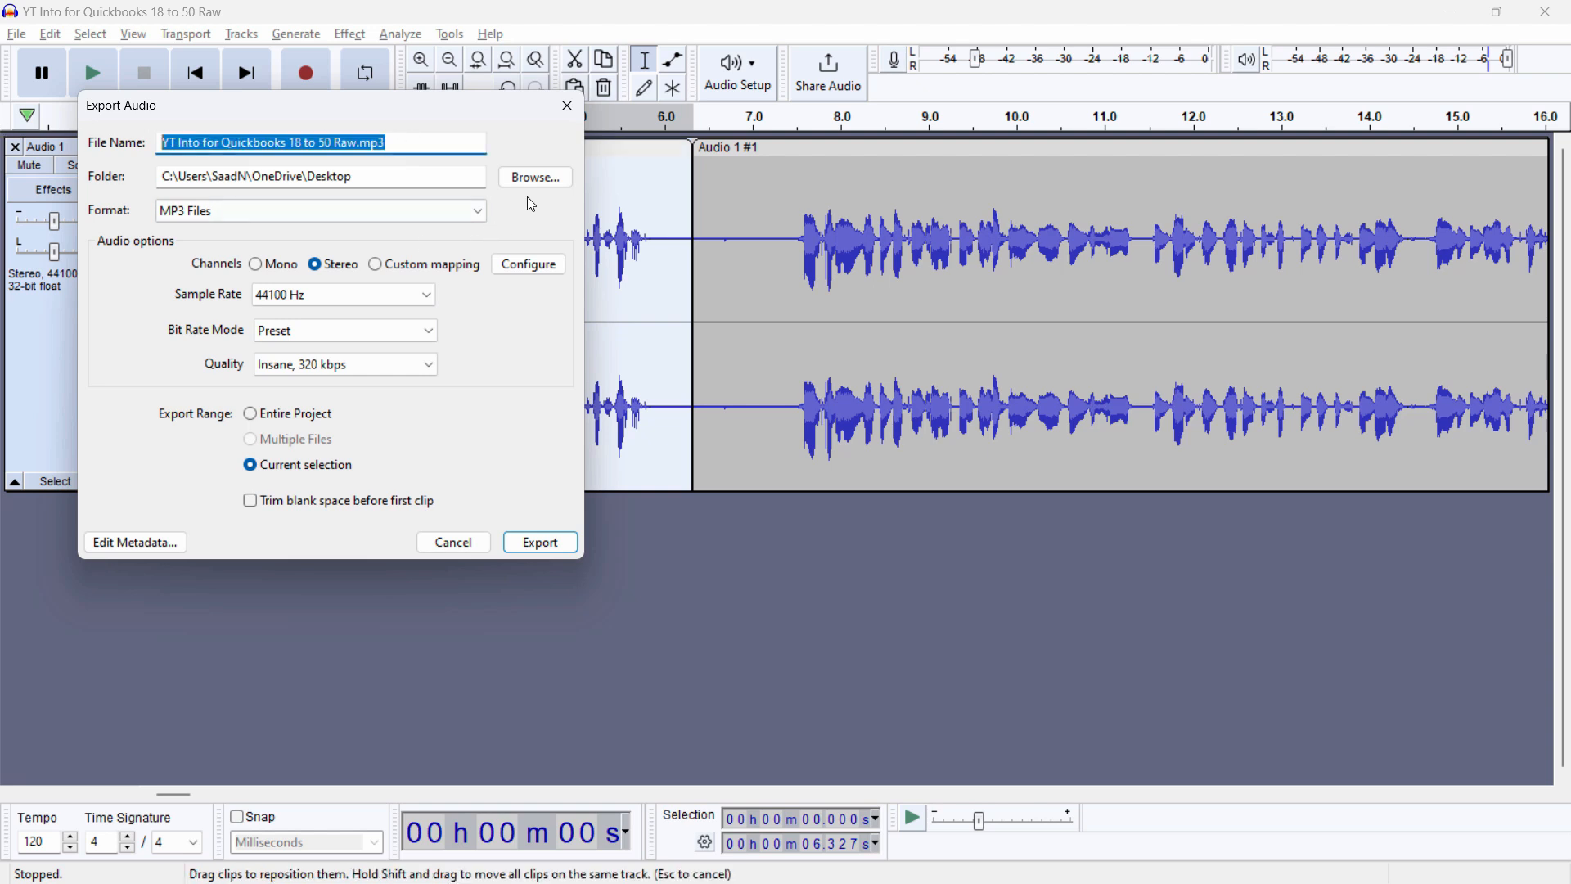
Export the selected clip to the Desktop as an MP3 file named Part 1
{"action": "left_click", "coordinate": [537, 177]}
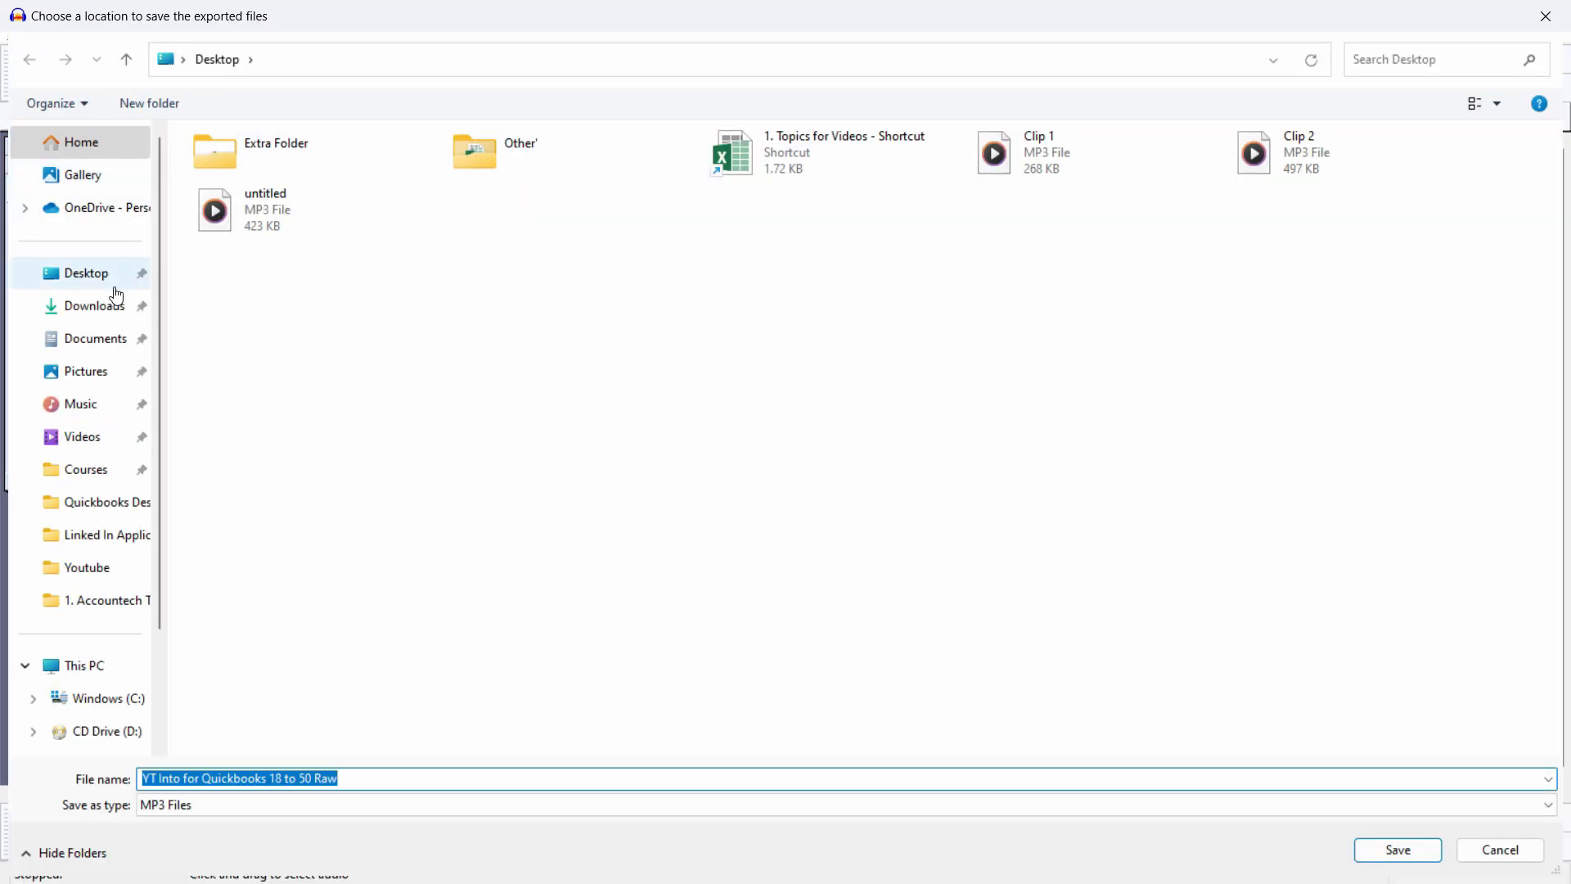
{"action": "left_click", "coordinate": [112, 281]}
{"action": "key", "text": "alt+n"}
{"action": "key", "text": "BackSpace"}
{"action": "type", "text": "Part 1"}
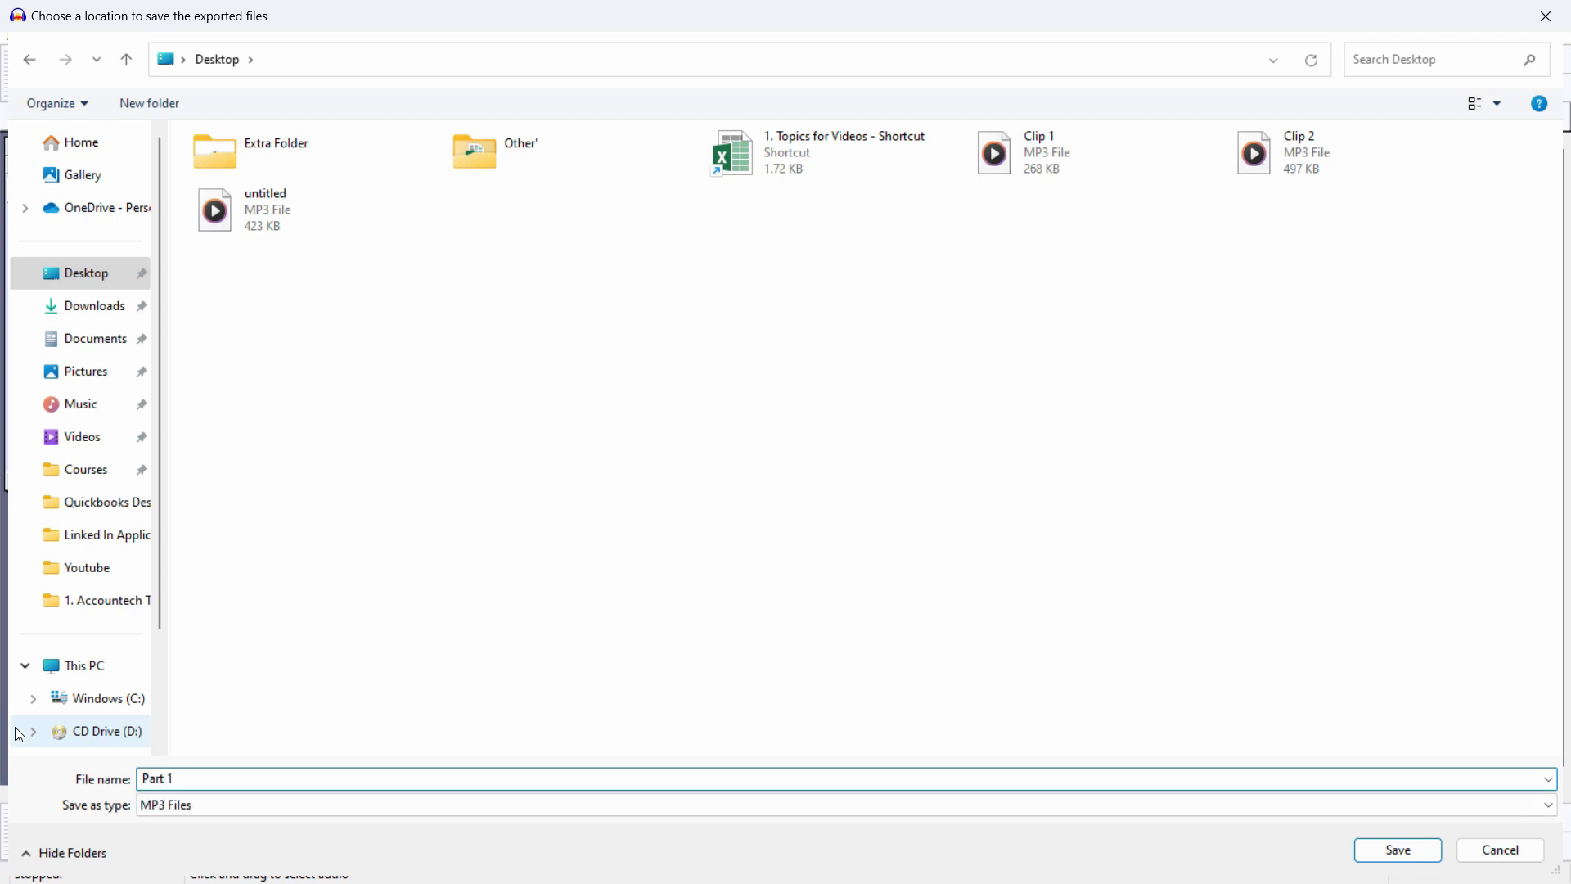
{"action": "key", "text": "Return"}
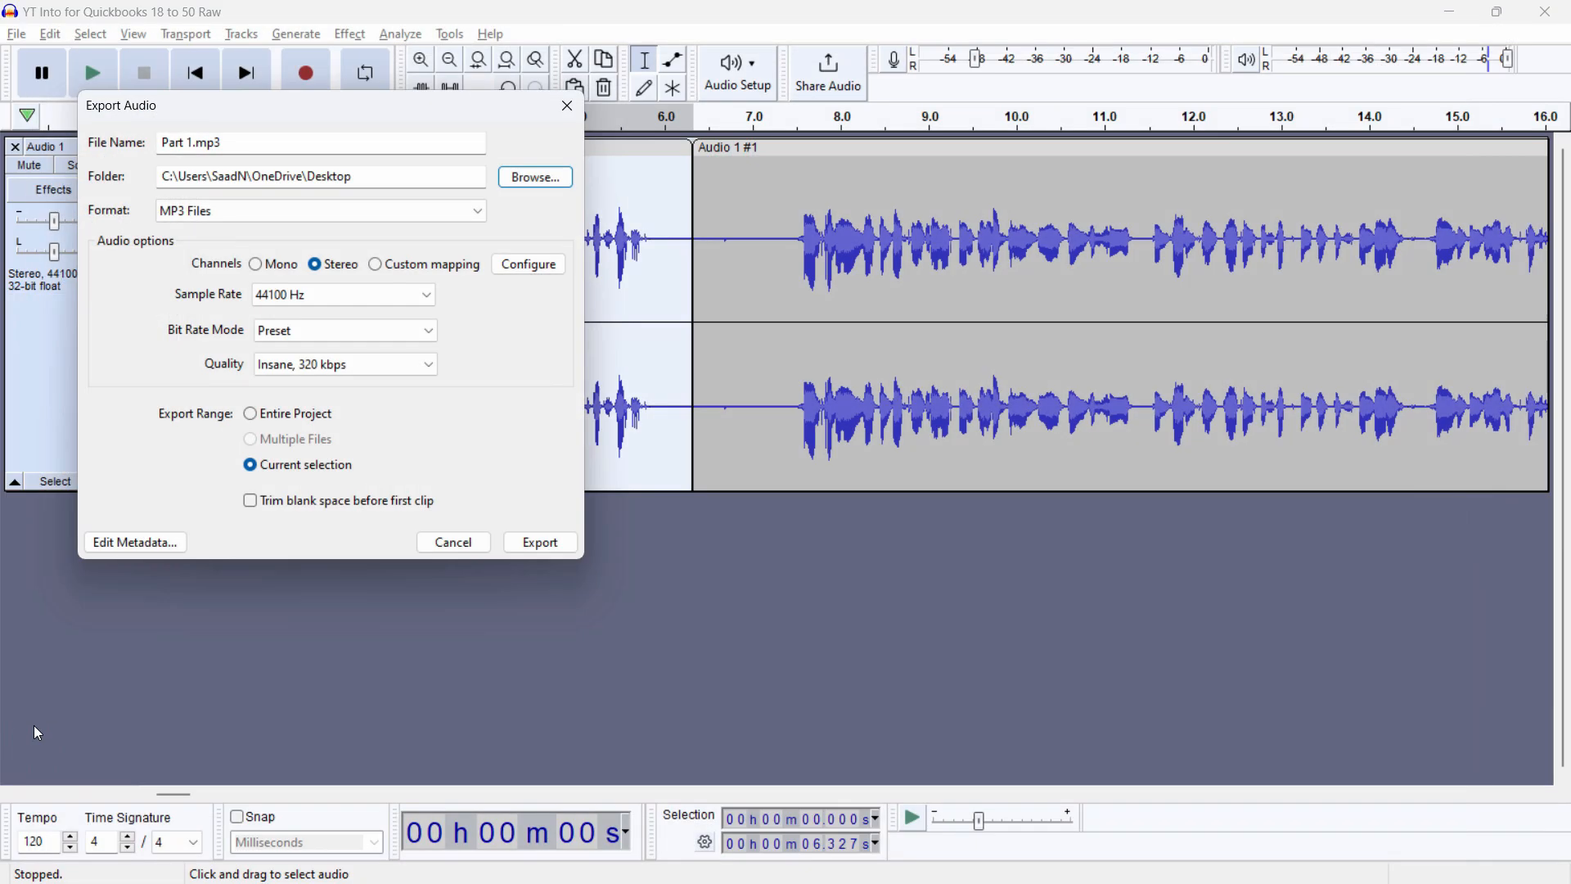
{"action": "left_click", "coordinate": [533, 546]}
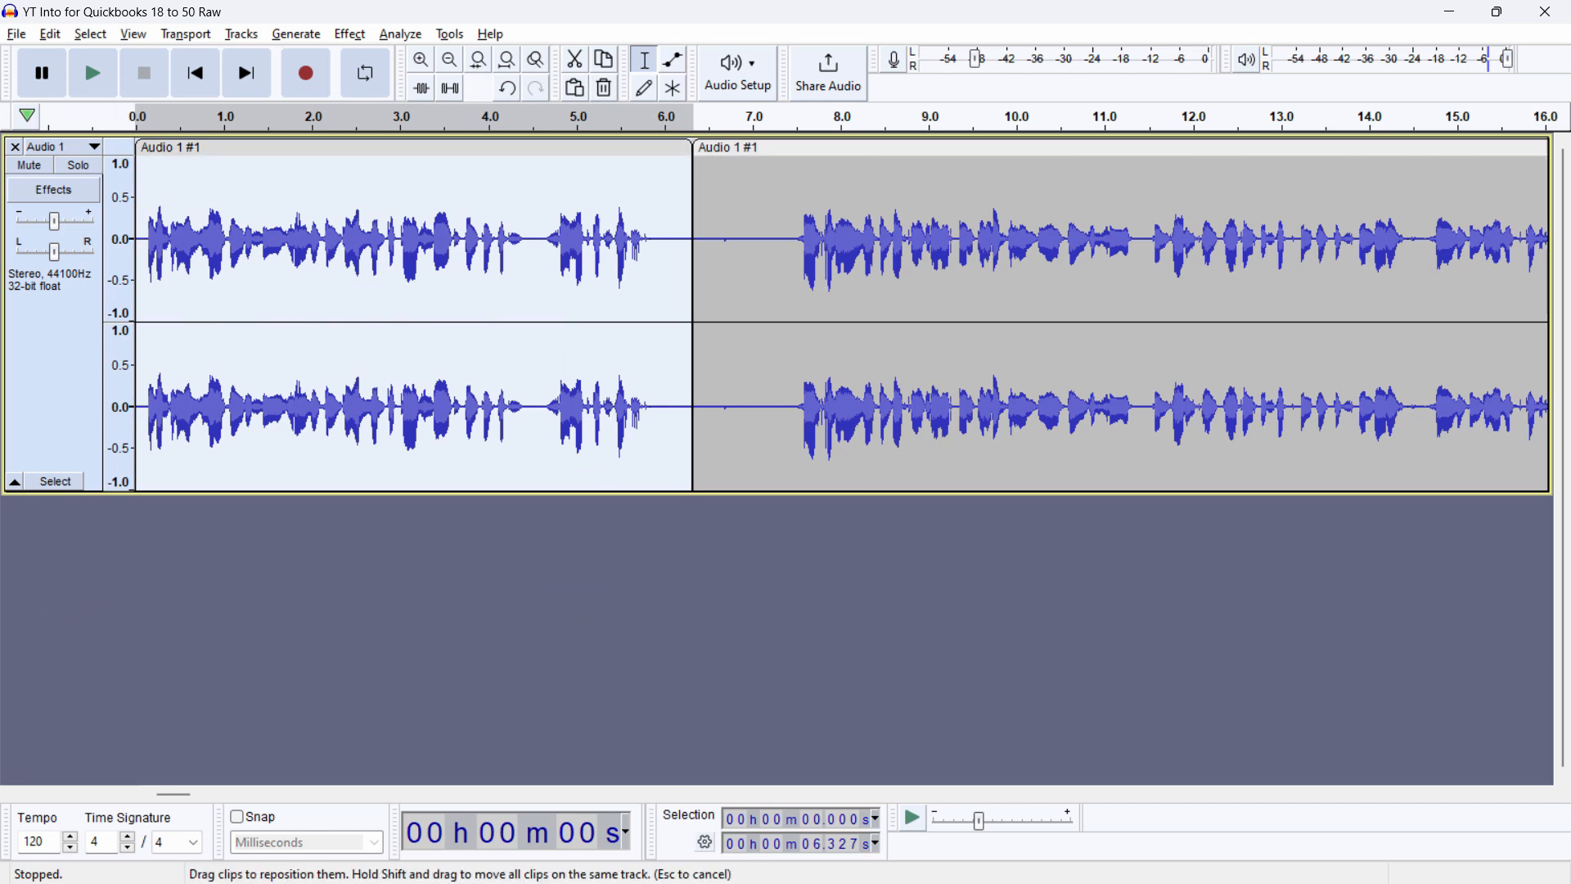
Play the exported Part 1 file from the desktop in Media Player, close it and return to the Audacity project
{"action": "left_click", "coordinate": [1450, 12]}
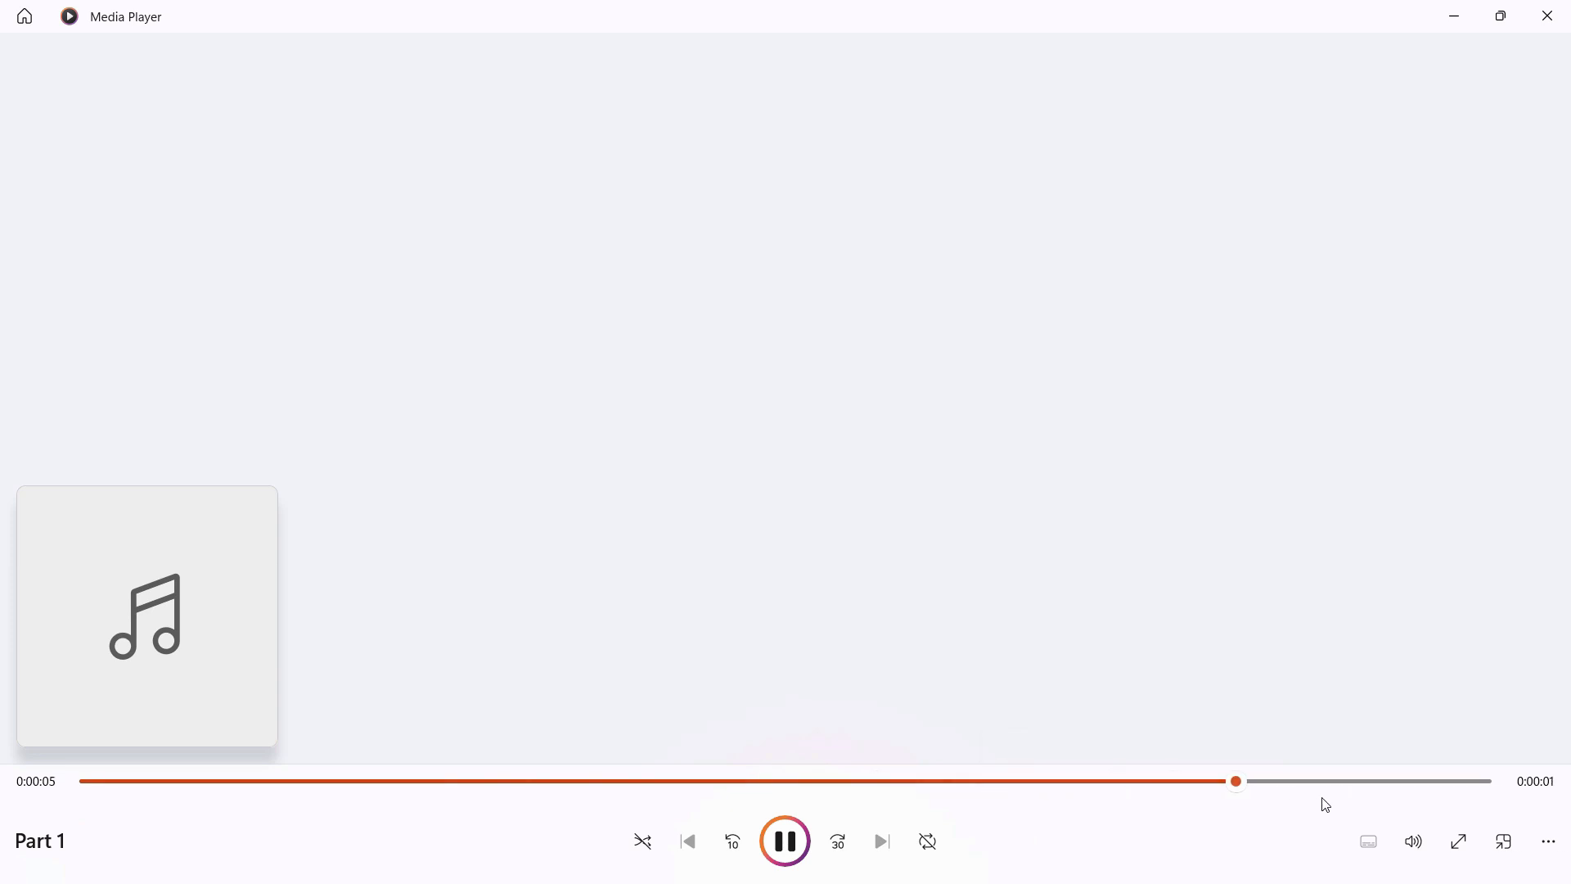
{"action": "left_click", "coordinate": [1548, 15]}
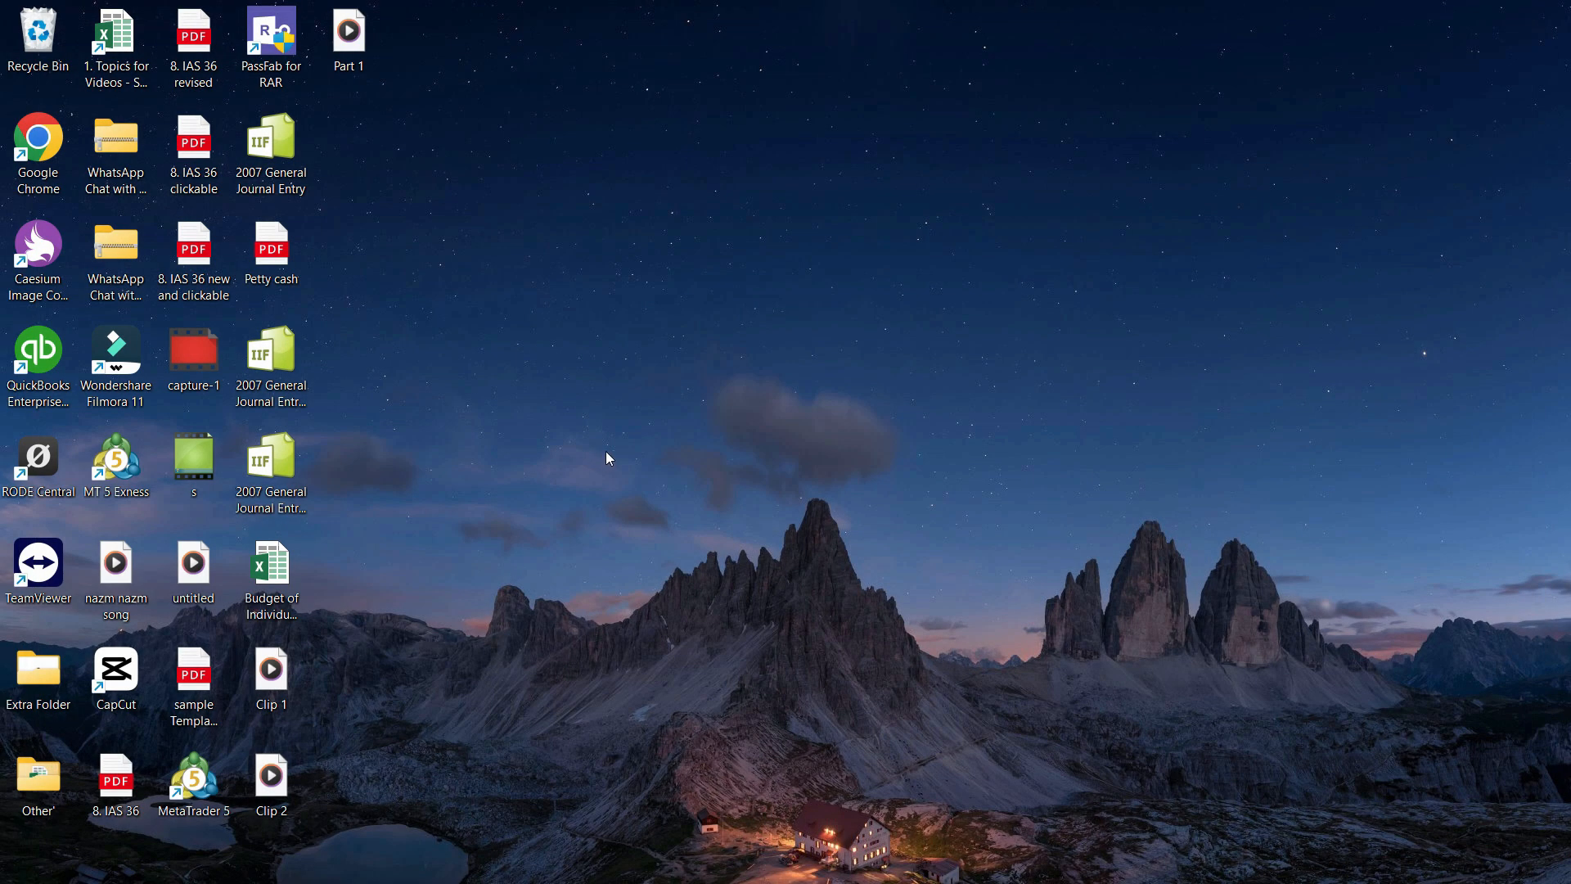
{"action": "left_click", "coordinate": [1060, 871]}
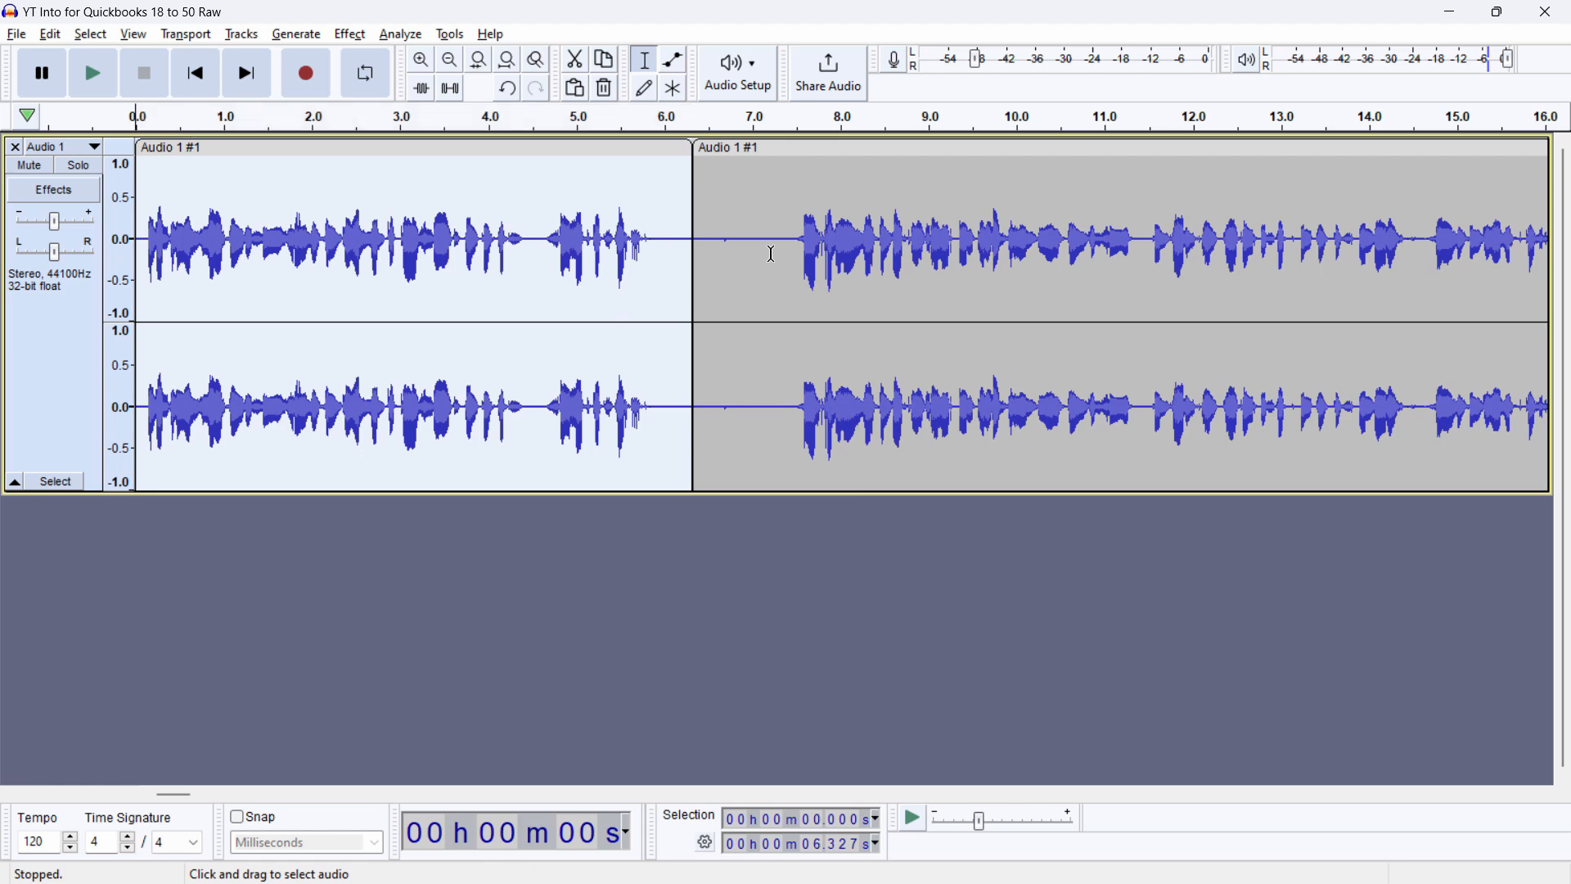
Remove the exported first clip so the remaining audio begins the track, and cut about 0.9 seconds of its leading silence
{"action": "left_click_drag", "start_coordinate": [842, 146], "coordinate": [286, 151]}
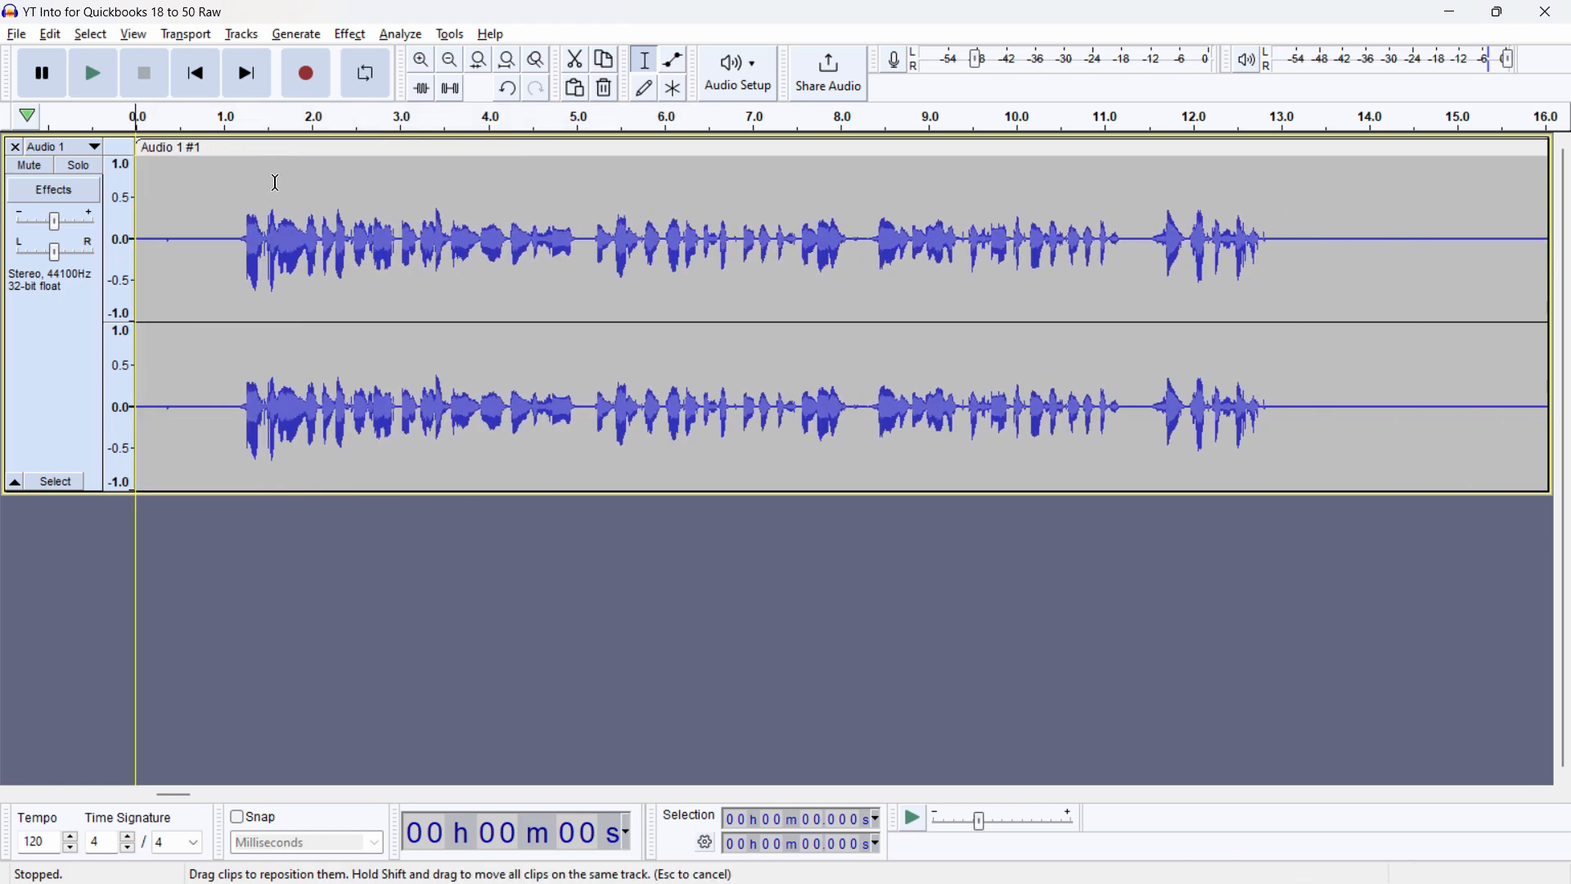
{"action": "left_click", "coordinate": [215, 432]}
{"action": "key", "text": "shift+Home"}
{"action": "key", "text": "Delete"}
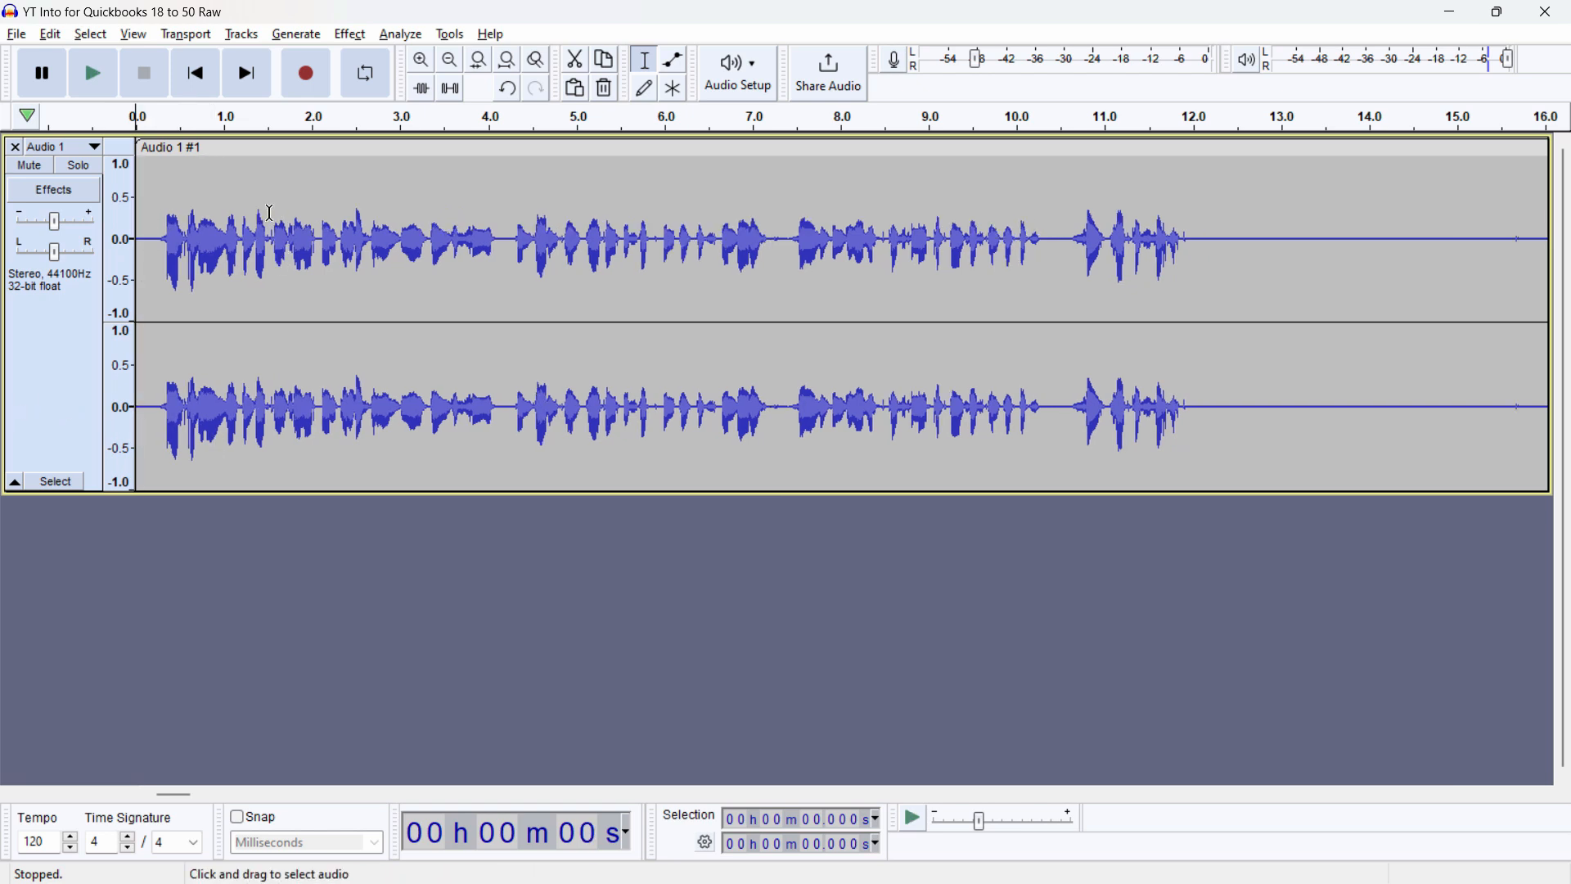
Play the remaining audio from near its start through the end of the second passage and stop playback
{"action": "left_click", "coordinate": [278, 147]}
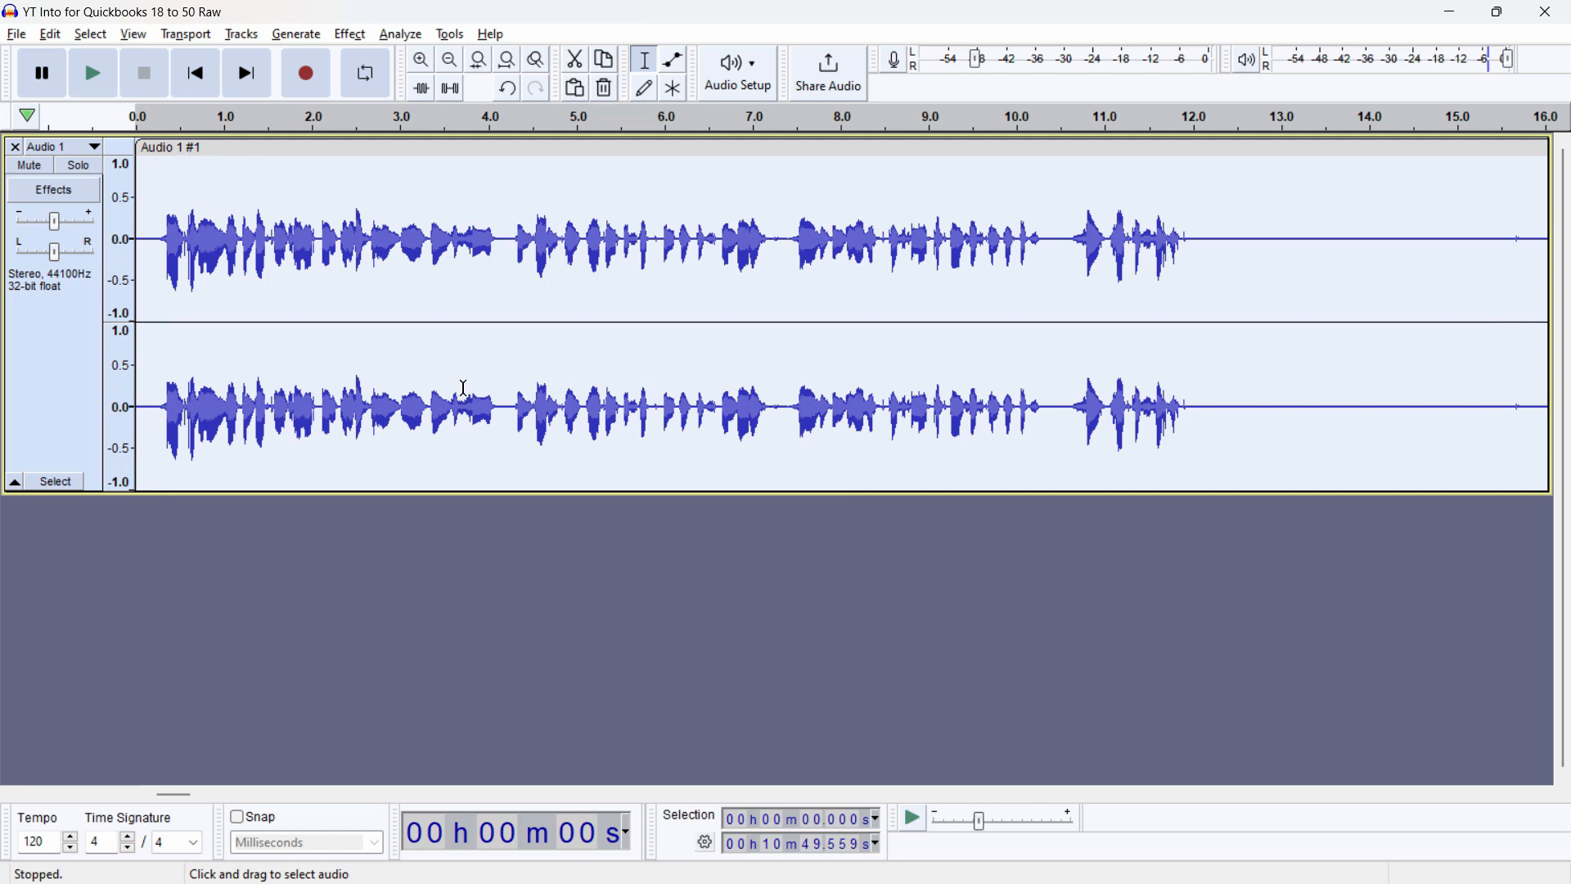
{"action": "left_click", "coordinate": [397, 507]}
{"action": "key", "text": "space"}
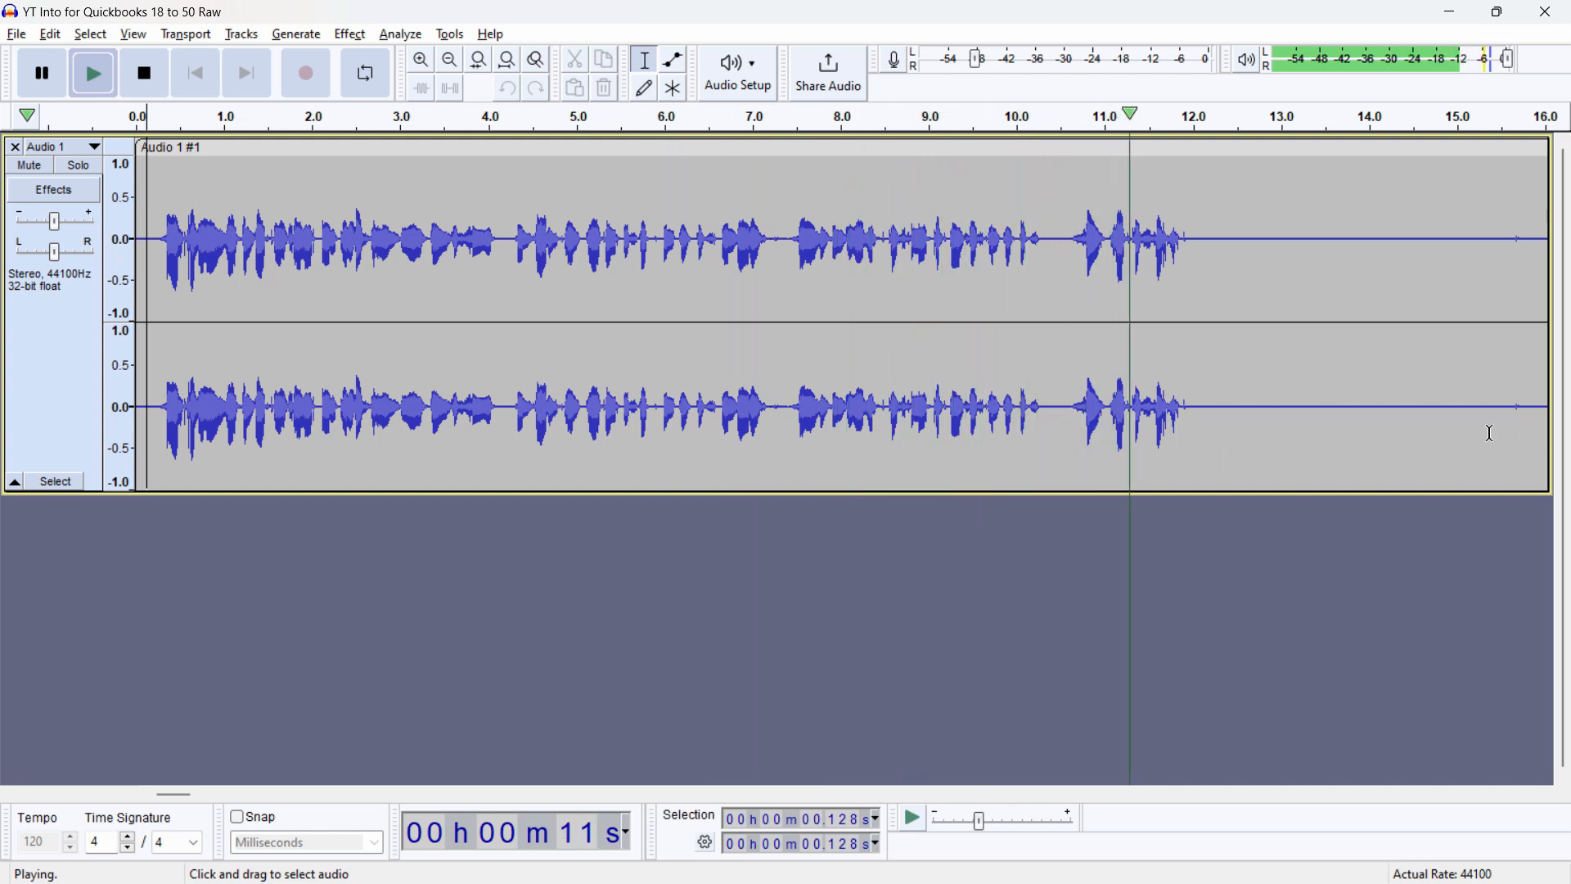
{"action": "key", "text": "space"}
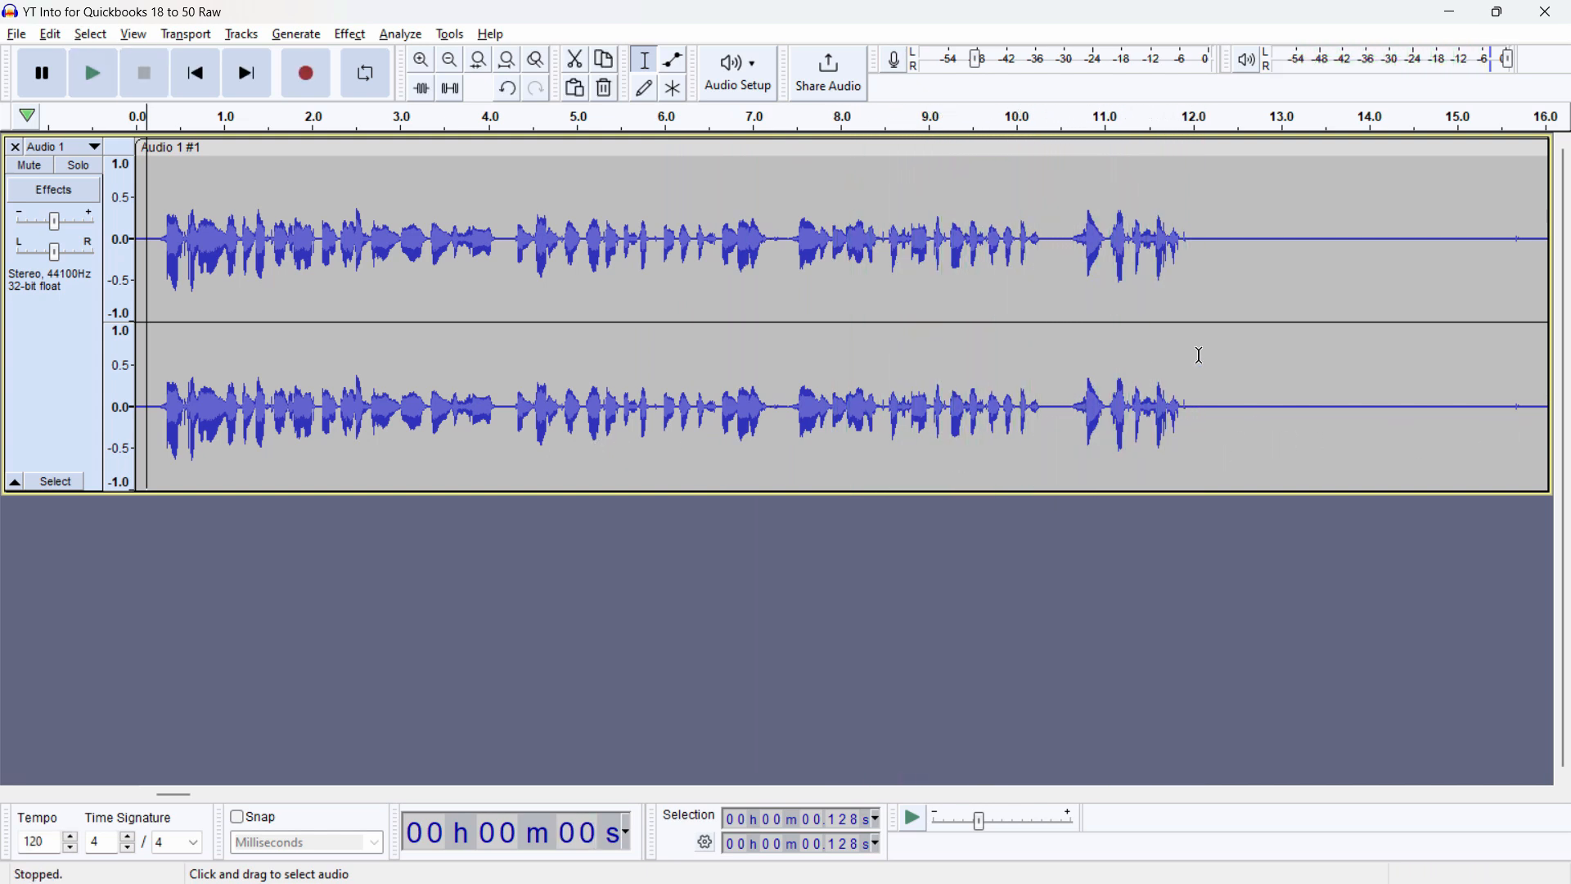
Split the clip in the silence at about 12.6 seconds and select the part before the split
{"action": "left_click", "coordinate": [1245, 414]}
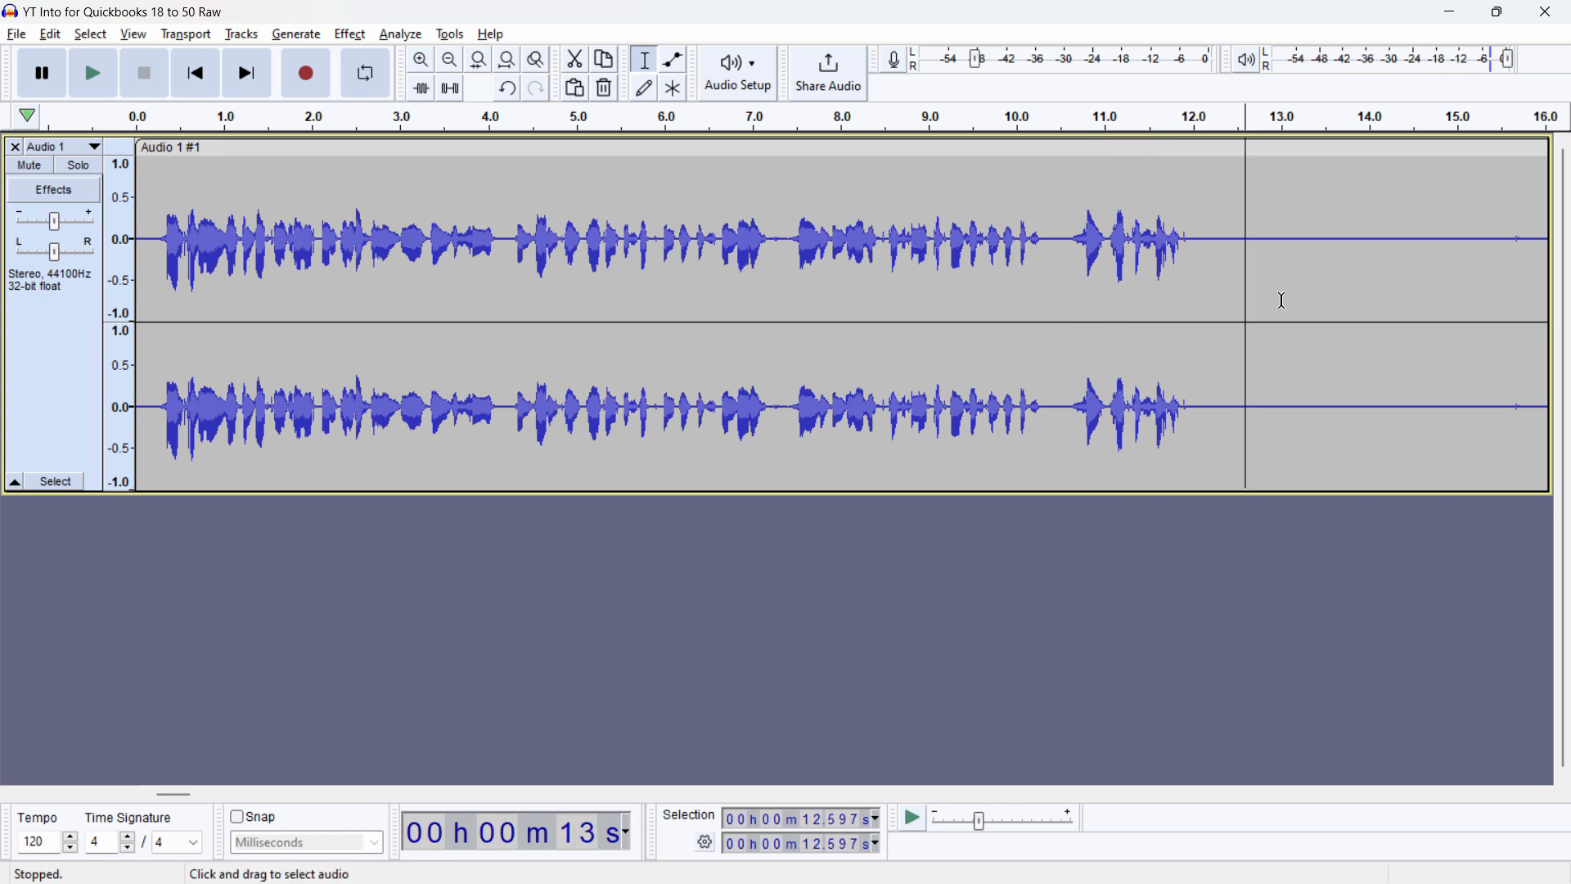
{"action": "key", "text": "ctrl+i"}
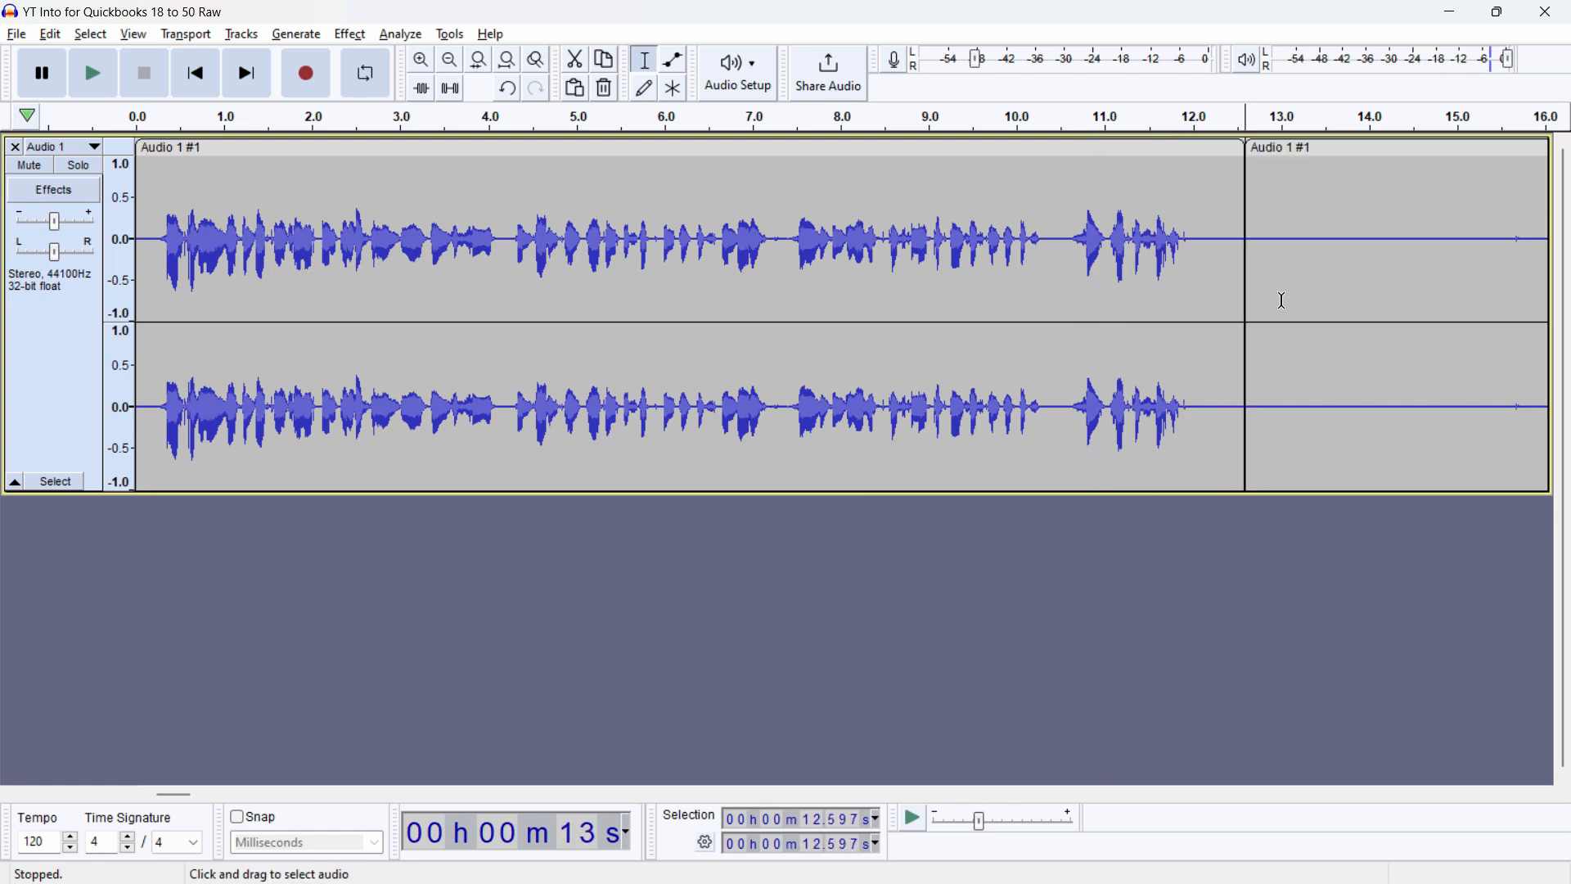
{"action": "left_click", "coordinate": [1300, 154]}
{"action": "left_click", "coordinate": [1047, 149]}
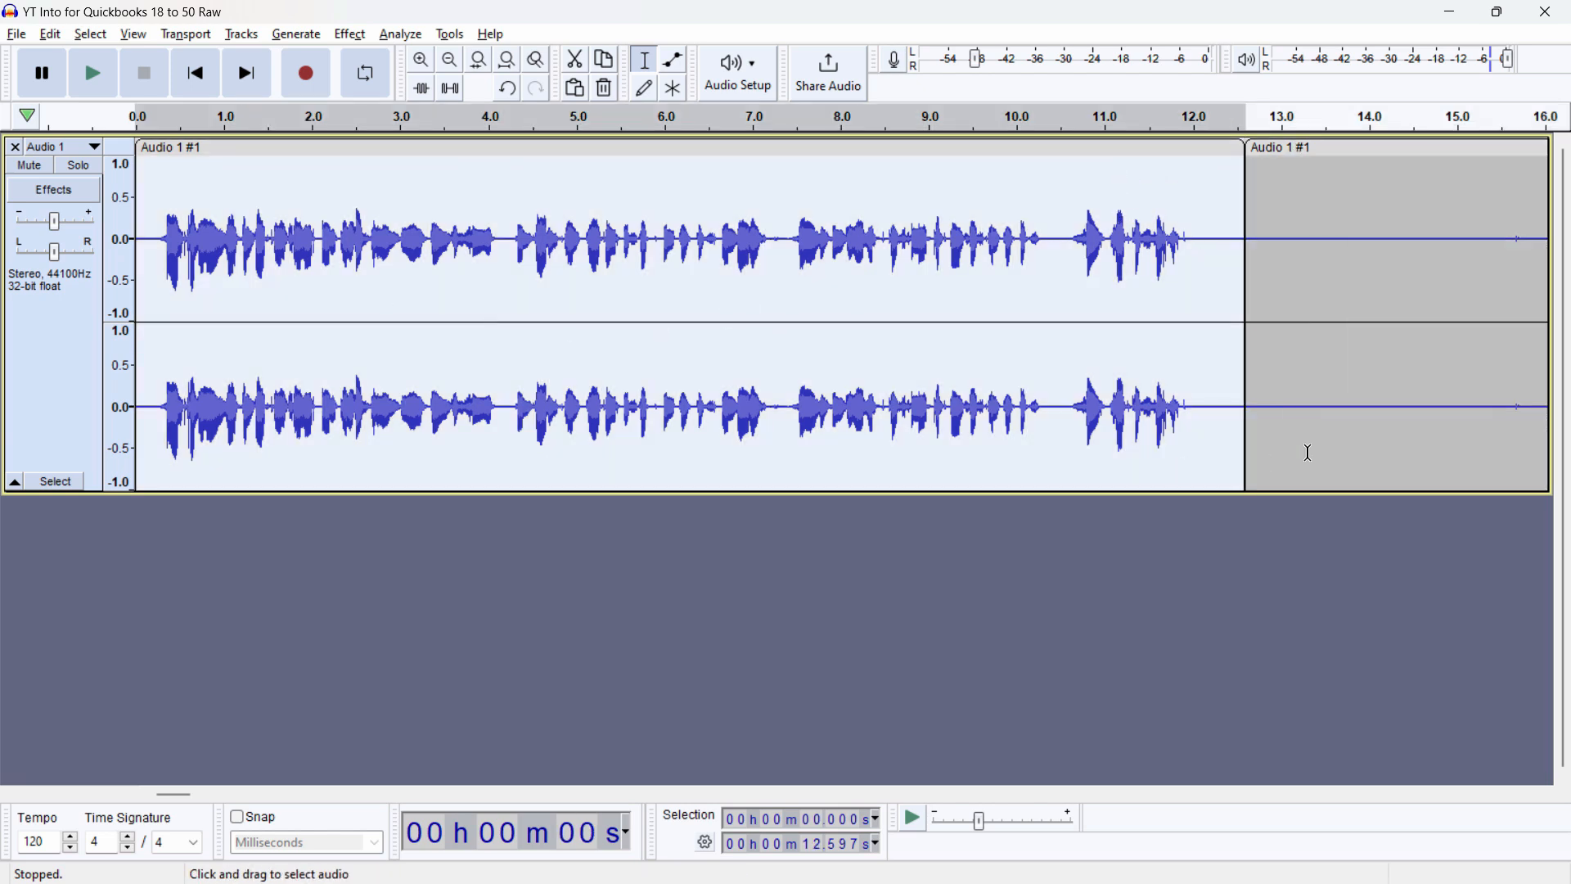
Reselect the whole clip before the split and export the current selection to the Desktop as an MP3 named Part 2
{"action": "left_click", "coordinate": [1323, 371]}
{"action": "left_click", "coordinate": [1163, 352]}
{"action": "left_click_drag", "start_coordinate": [1164, 352], "coordinate": [316, 347]}
{"action": "left_click", "coordinate": [744, 347]}
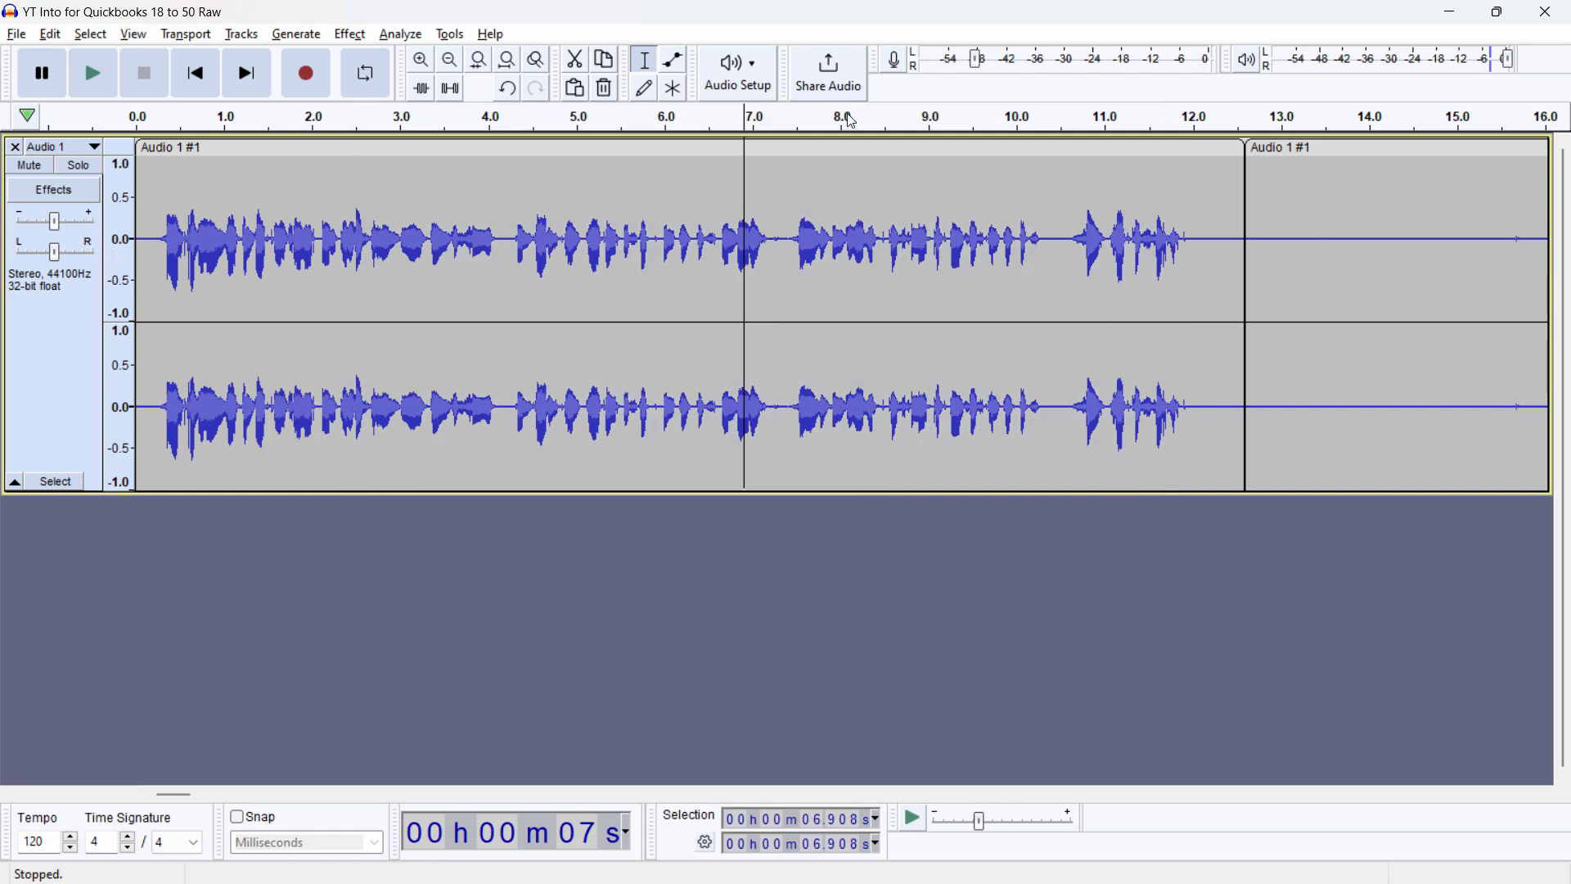
{"action": "left_click", "coordinate": [827, 148]}
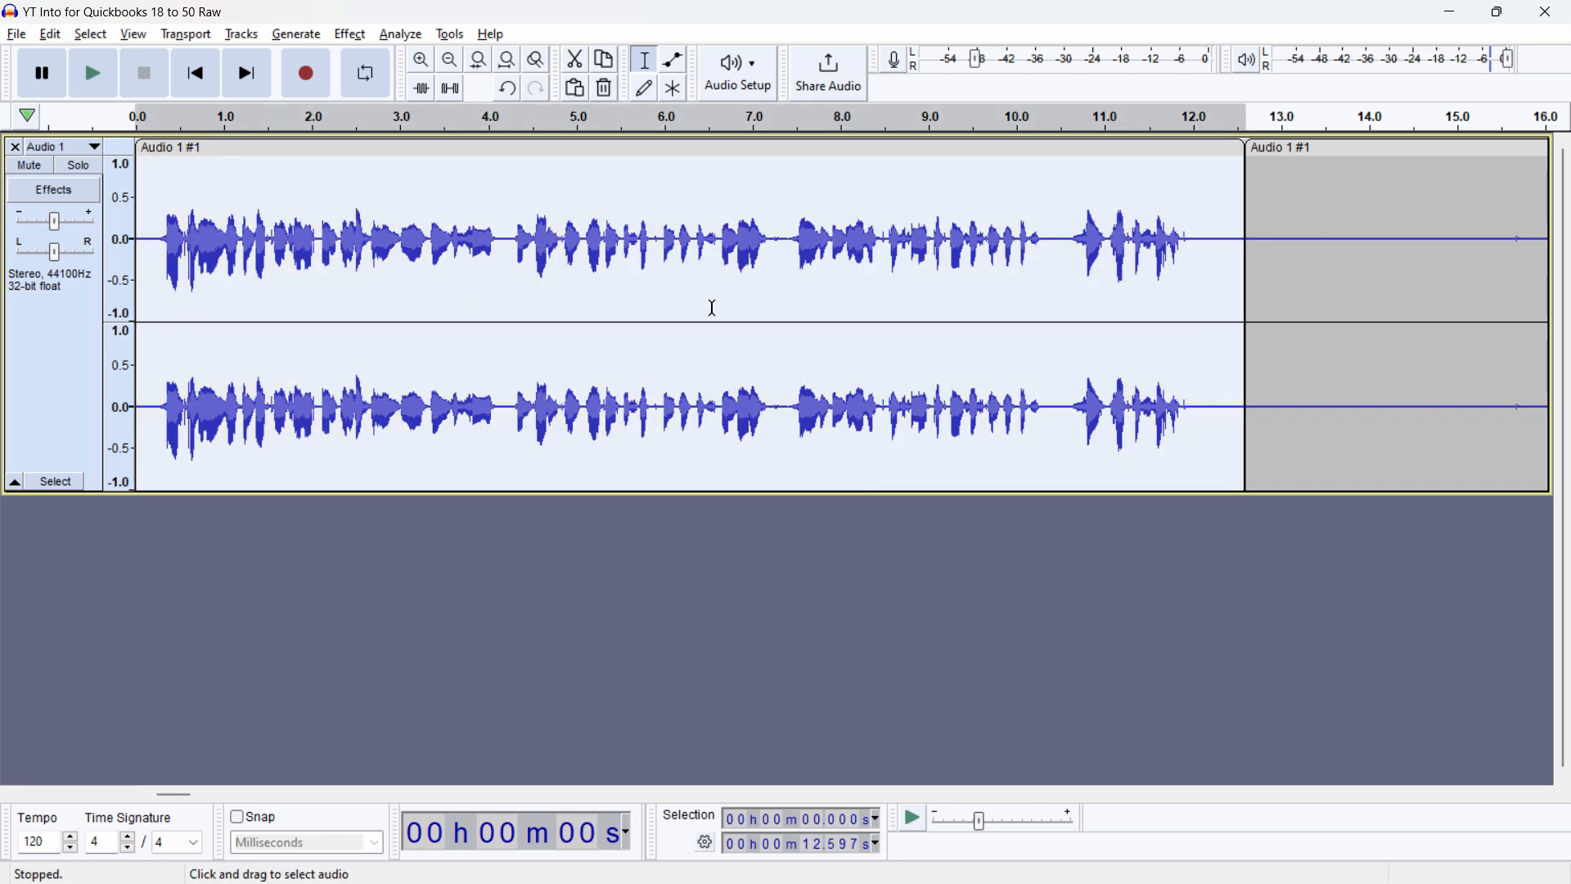
{"action": "left_click", "coordinate": [16, 34]}
{"action": "left_click", "coordinate": [160, 200]}
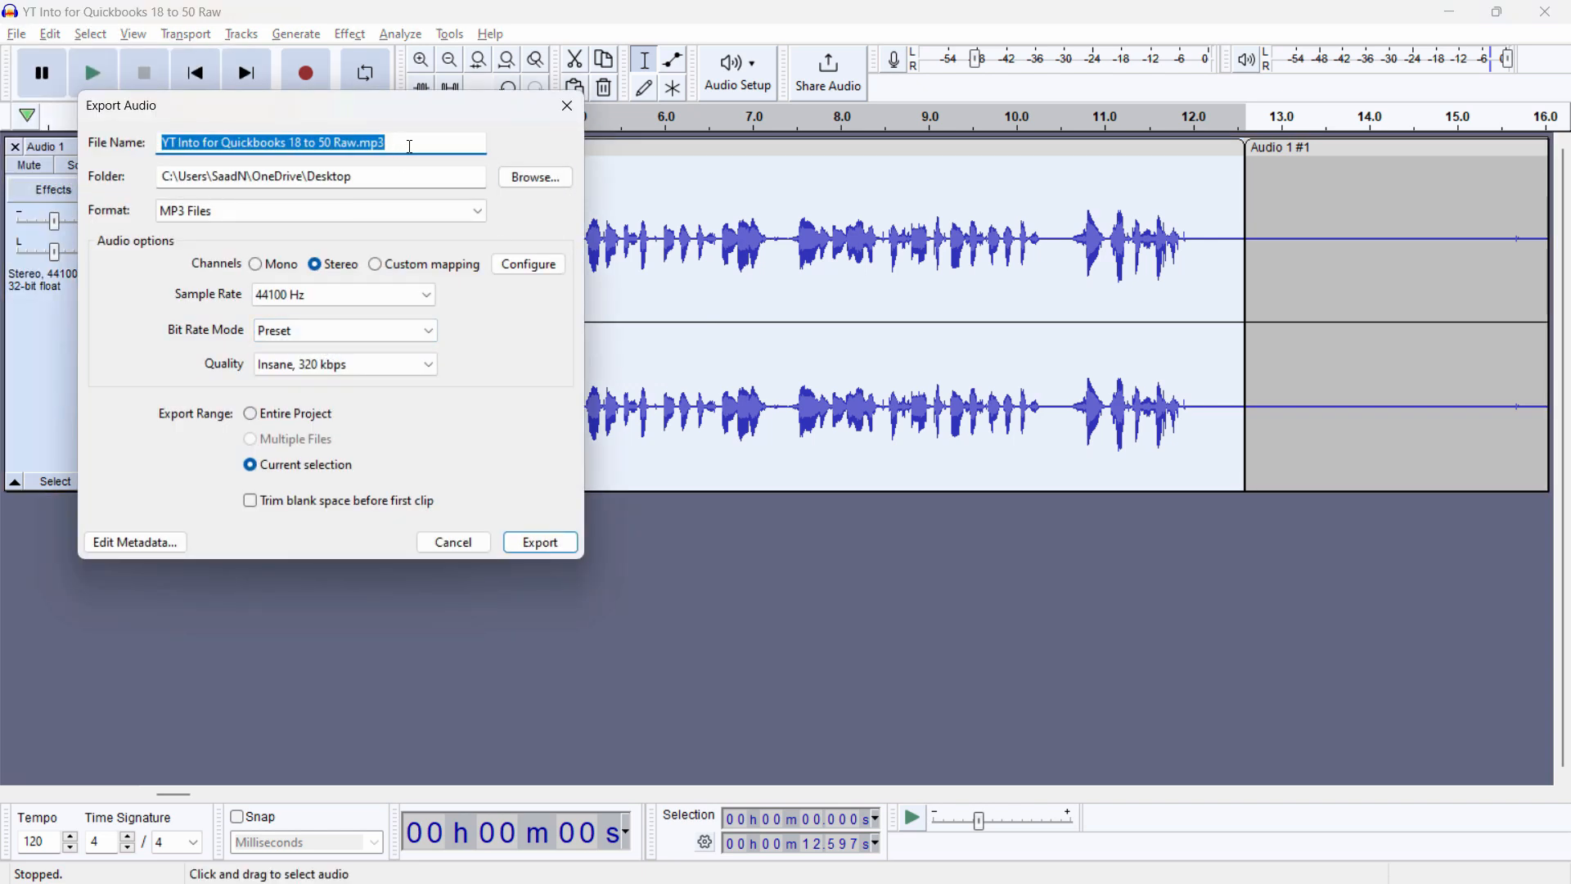
{"action": "type", "text": "Part 2"}
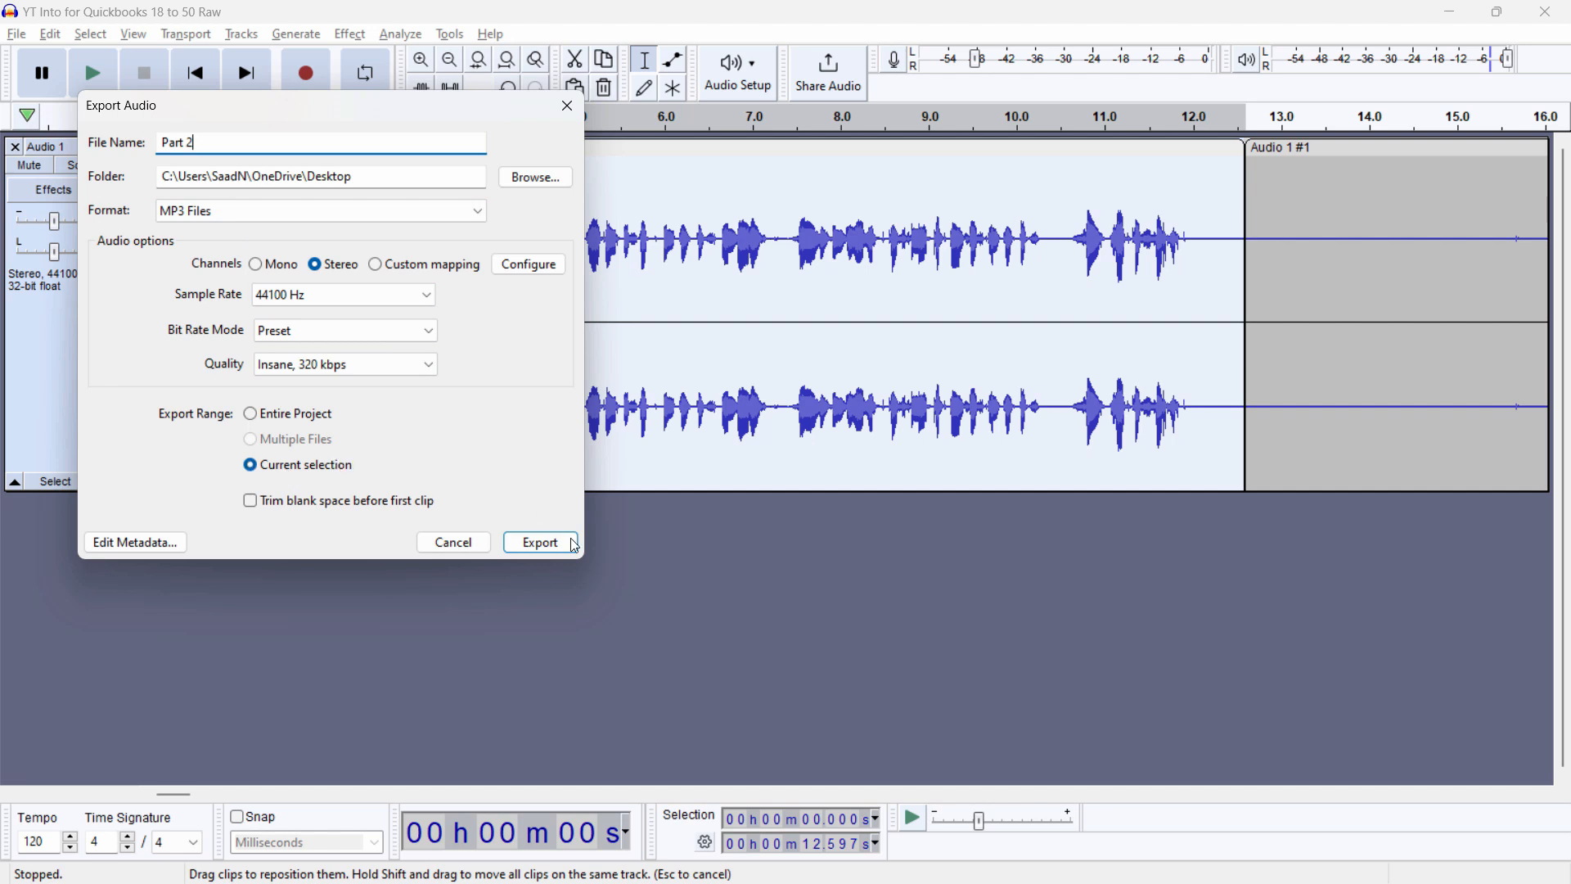
{"action": "left_click", "coordinate": [539, 544]}
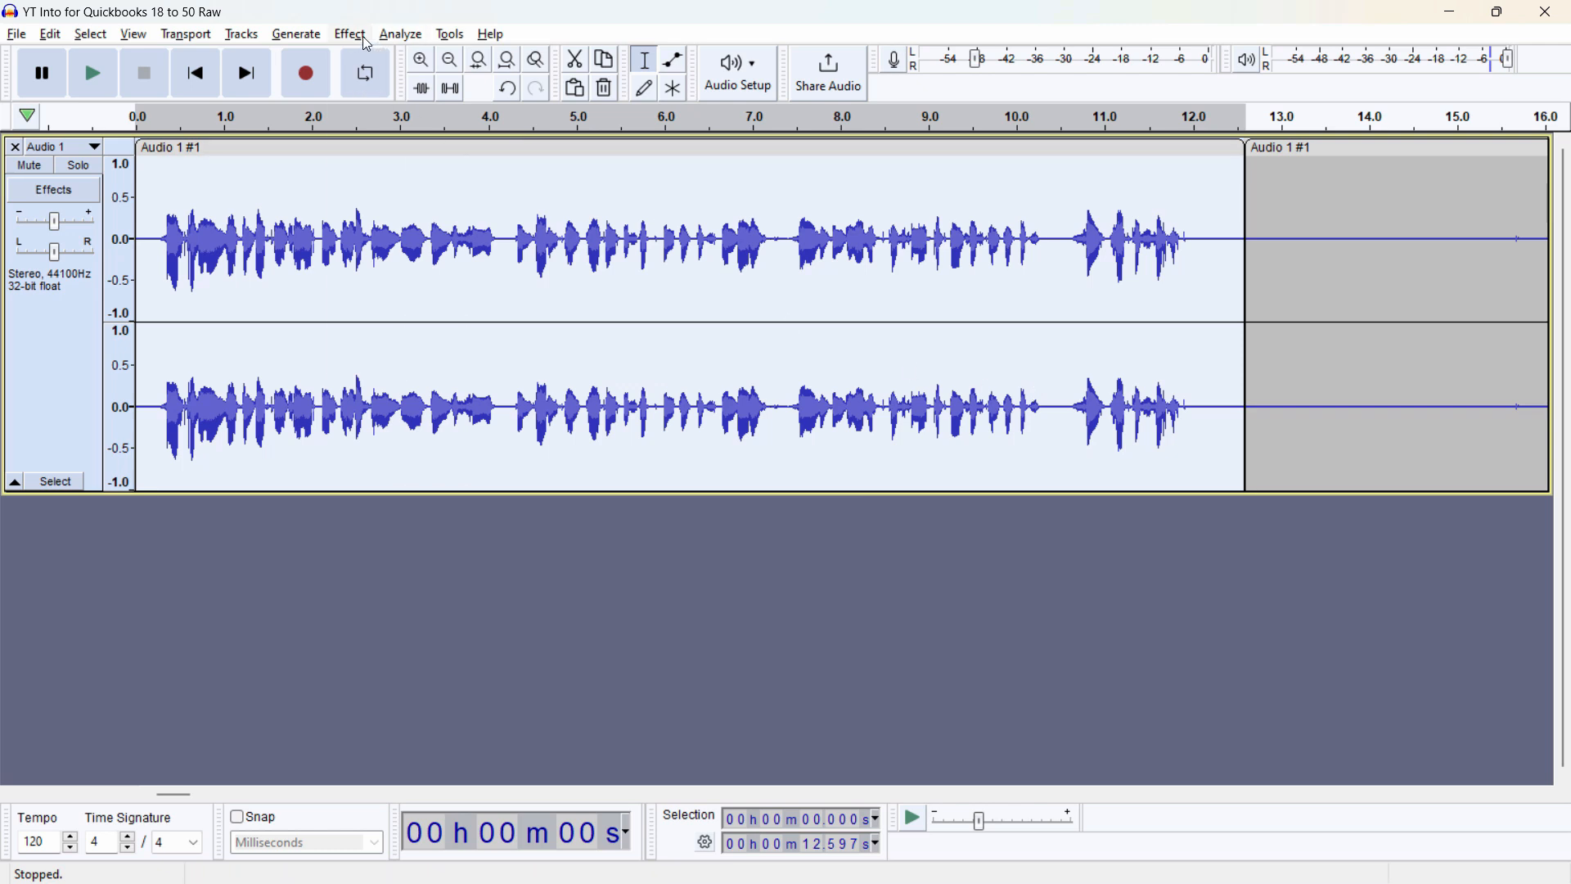
Examine the available effect categories, including Volume and Compression and Noise Removal and Repair
{"action": "left_click", "coordinate": [401, 34]}
{"action": "mouse_move", "coordinate": [350, 34]}
{"action": "mouse_move", "coordinate": [522, 305]}
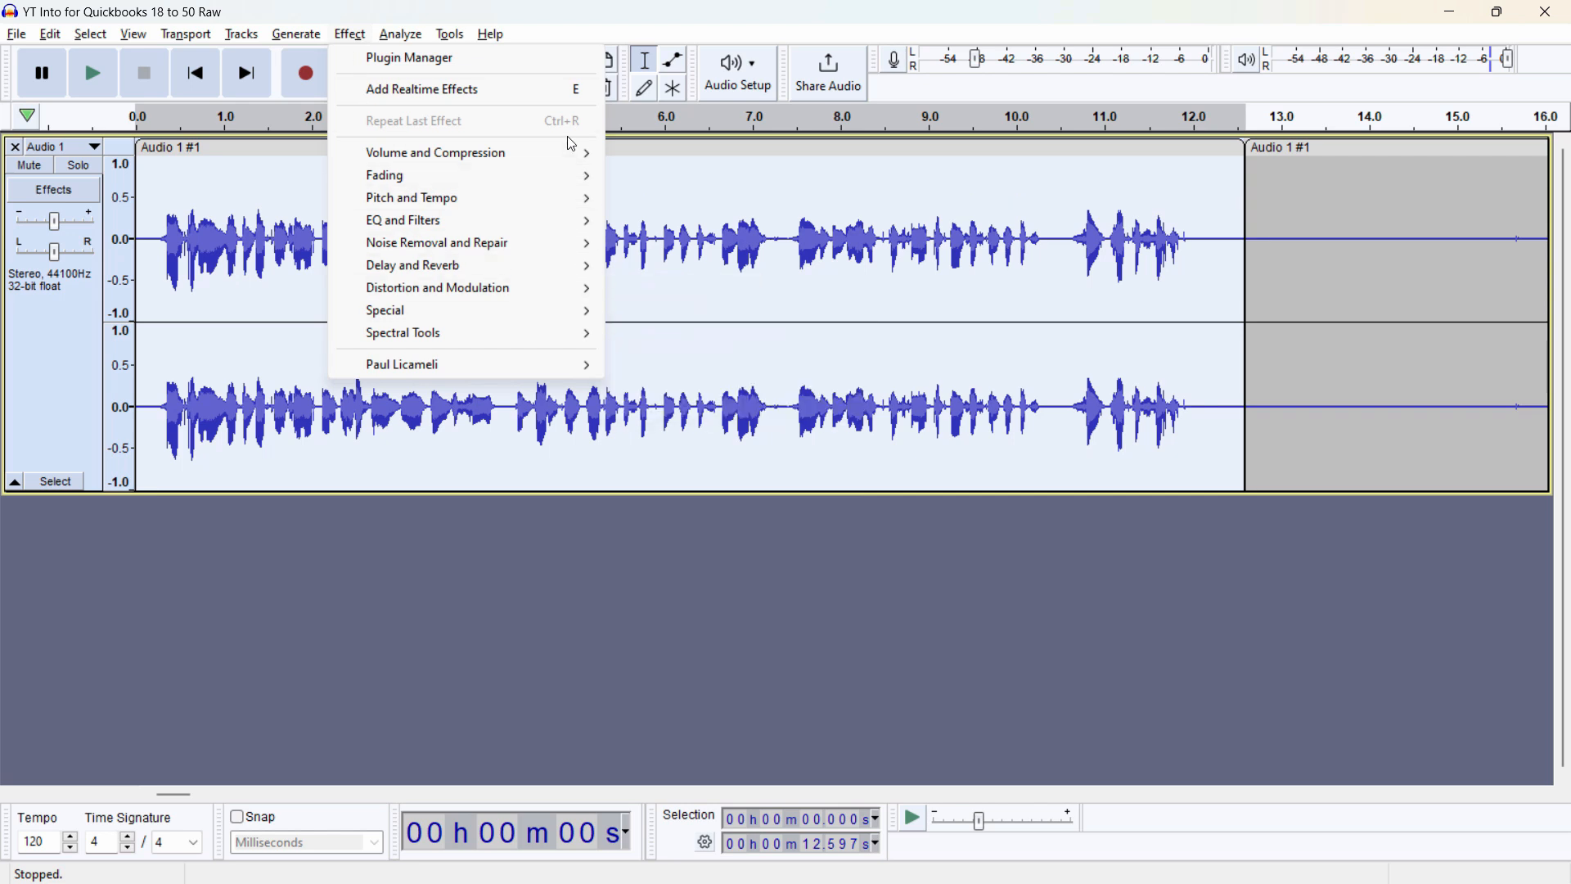
{"action": "mouse_move", "coordinate": [563, 155]}
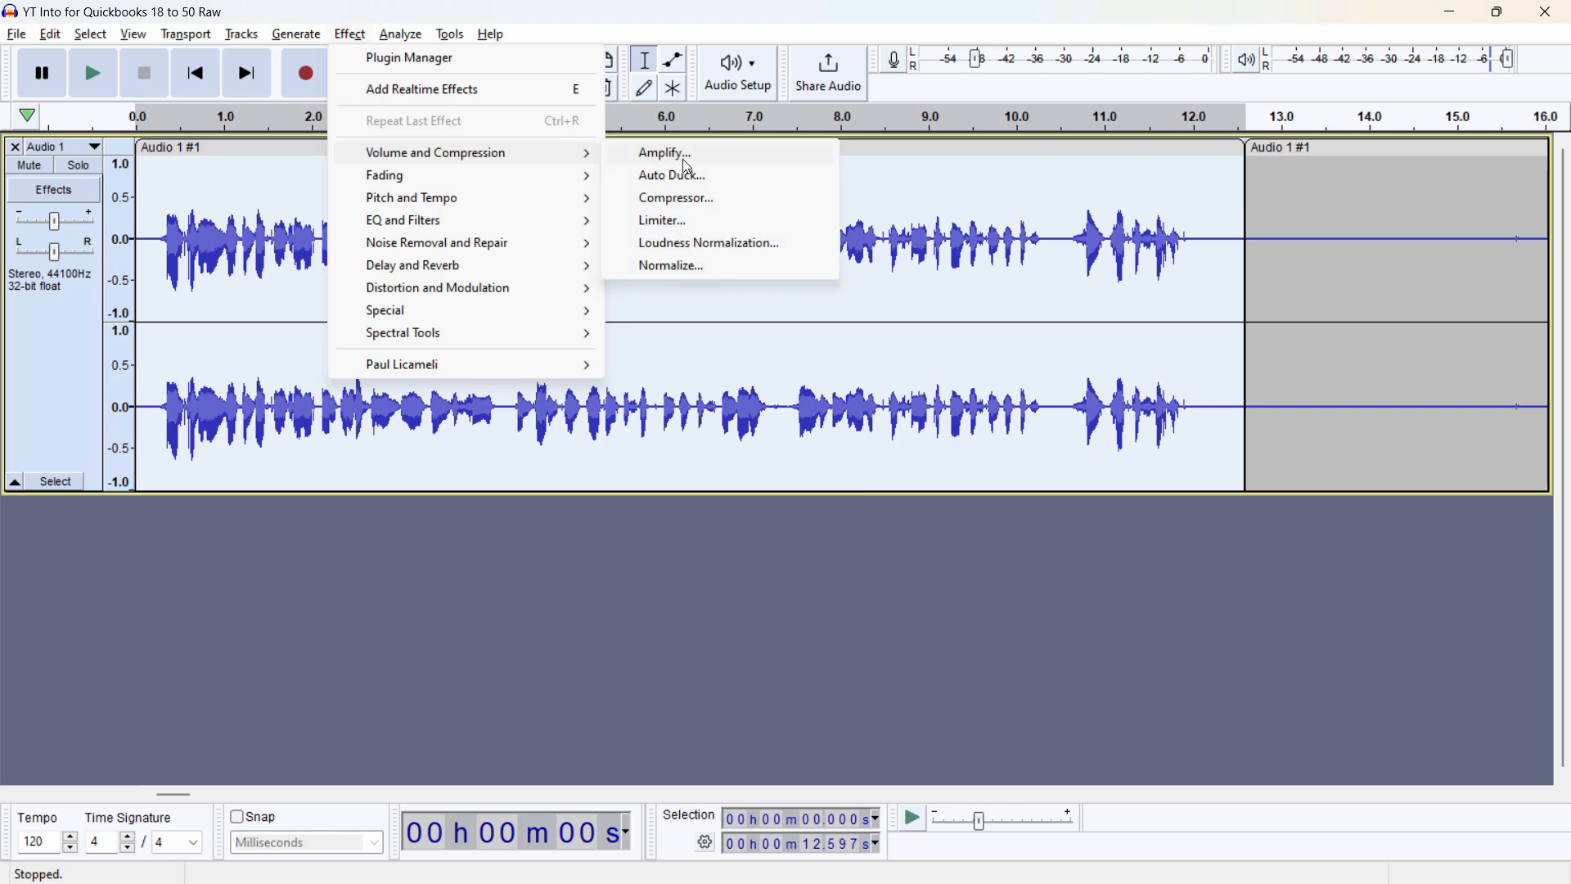
{"action": "mouse_move", "coordinate": [563, 245]}
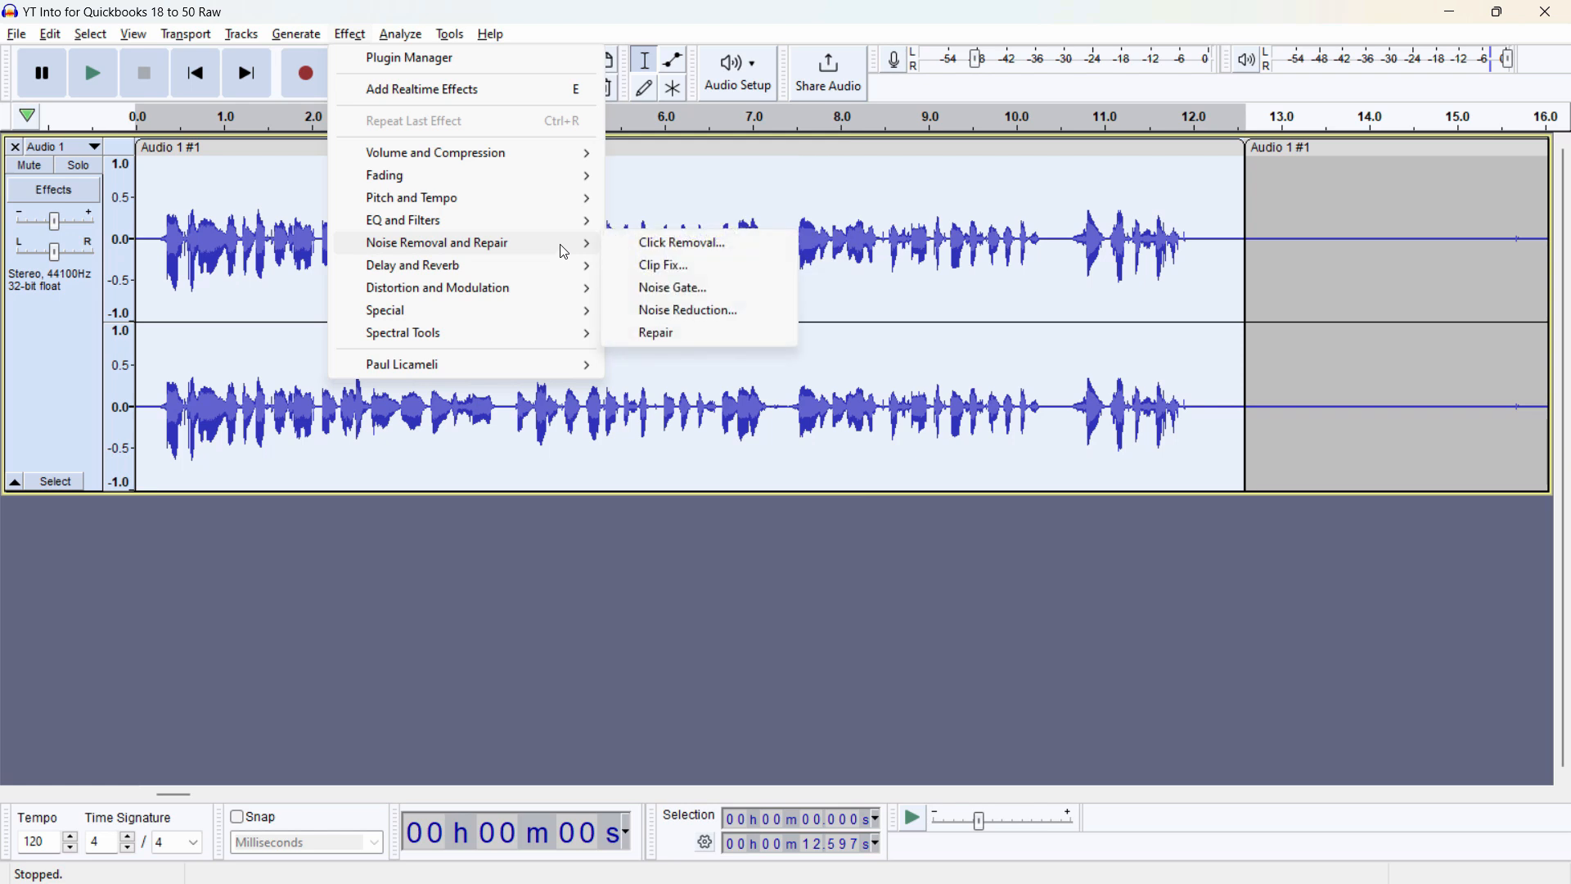
{"action": "mouse_move", "coordinate": [520, 264]}
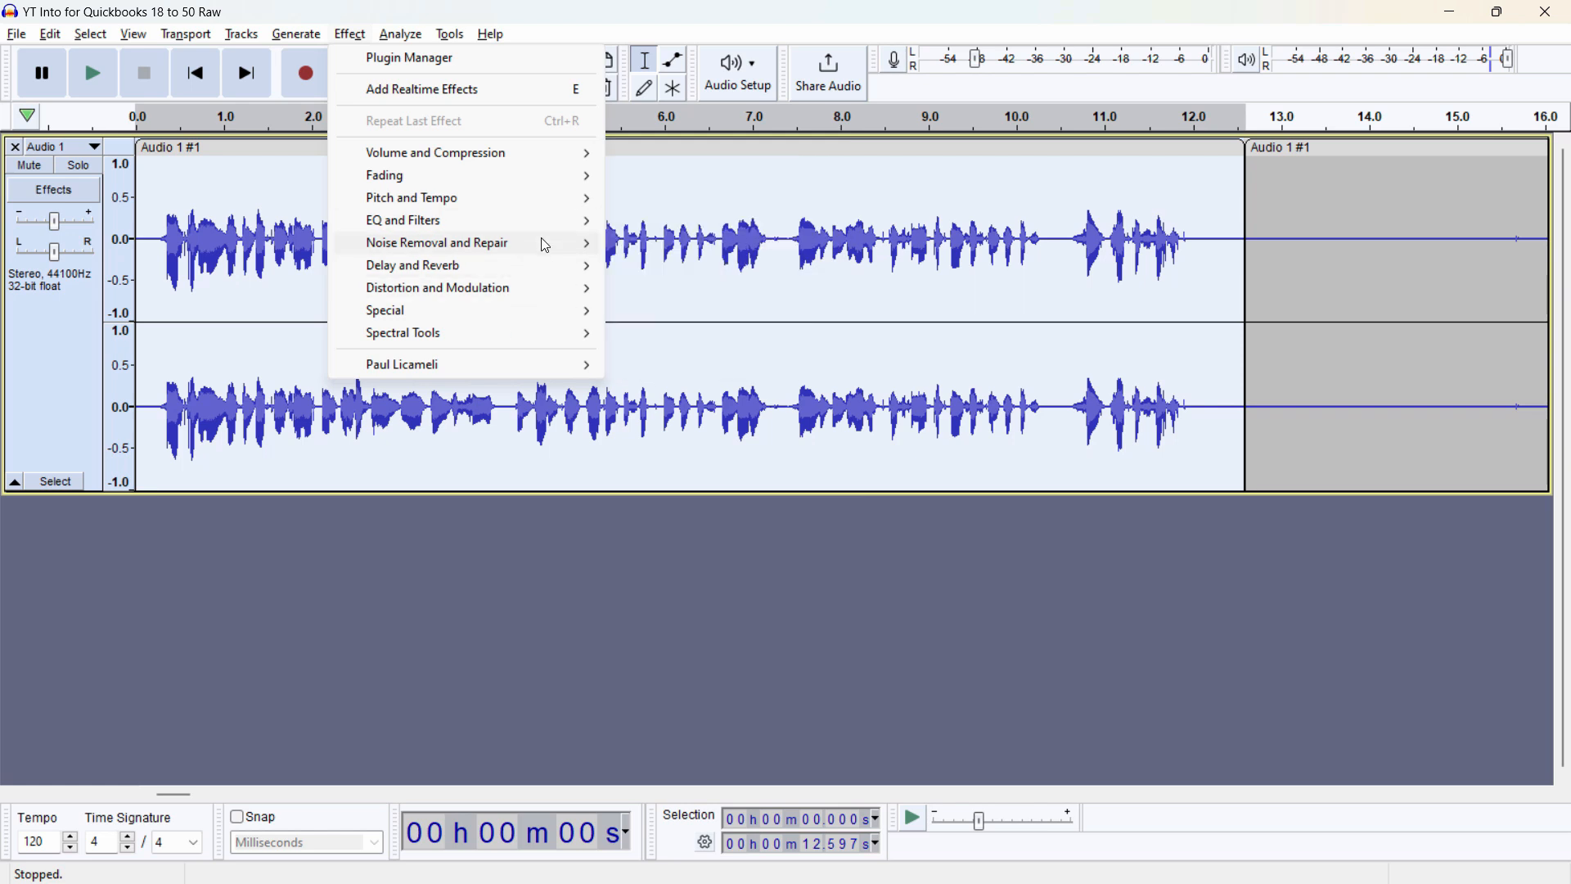
{"action": "left_click", "coordinate": [275, 246]}
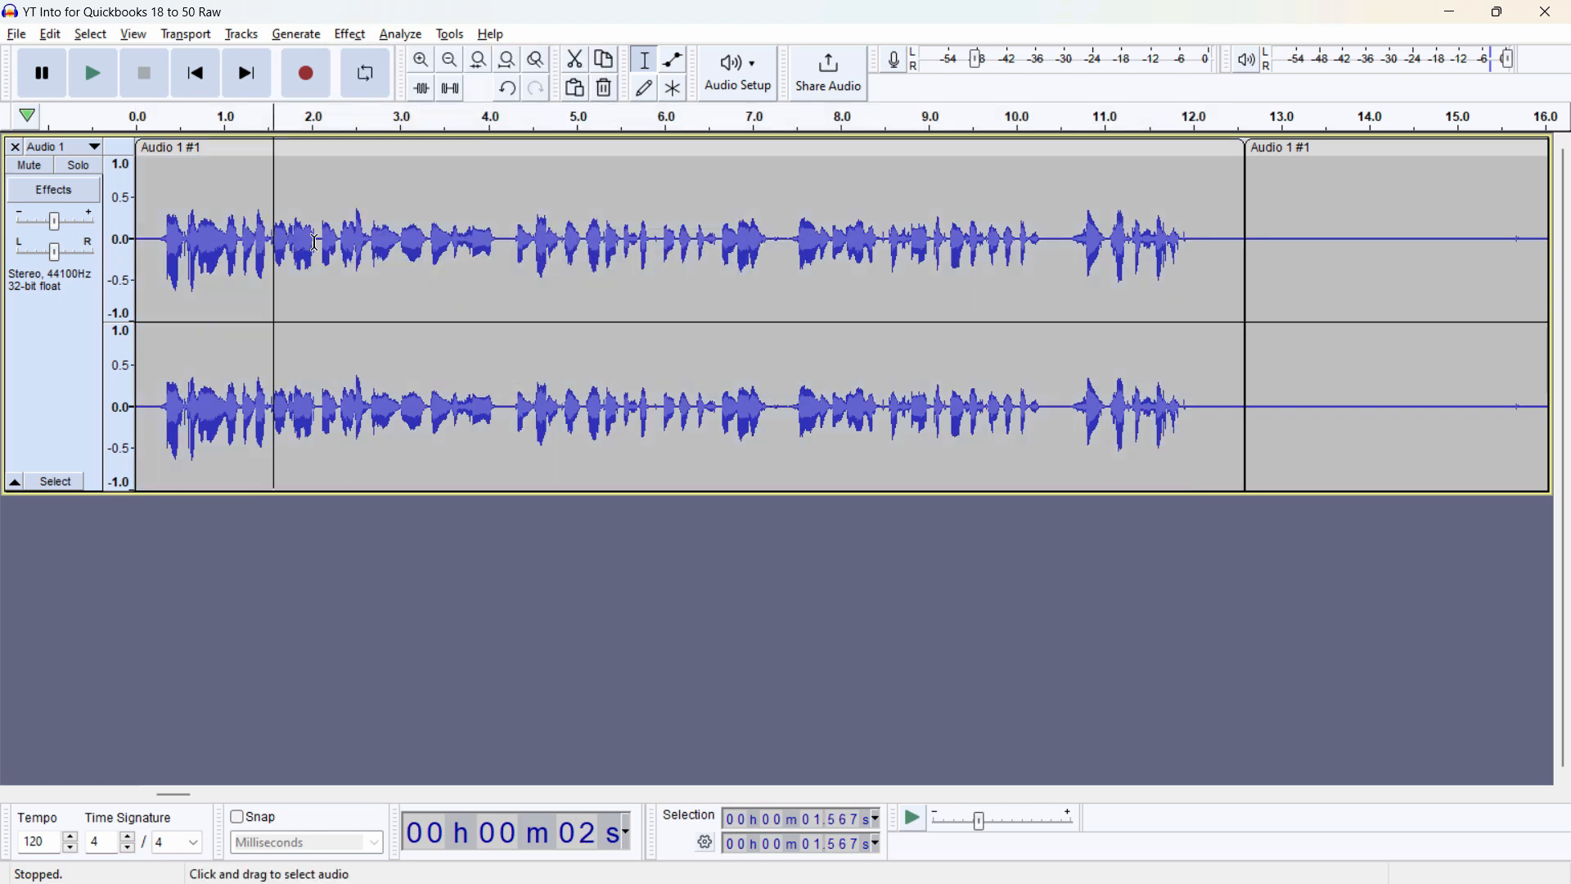
{"action": "left_click", "coordinate": [503, 406]}
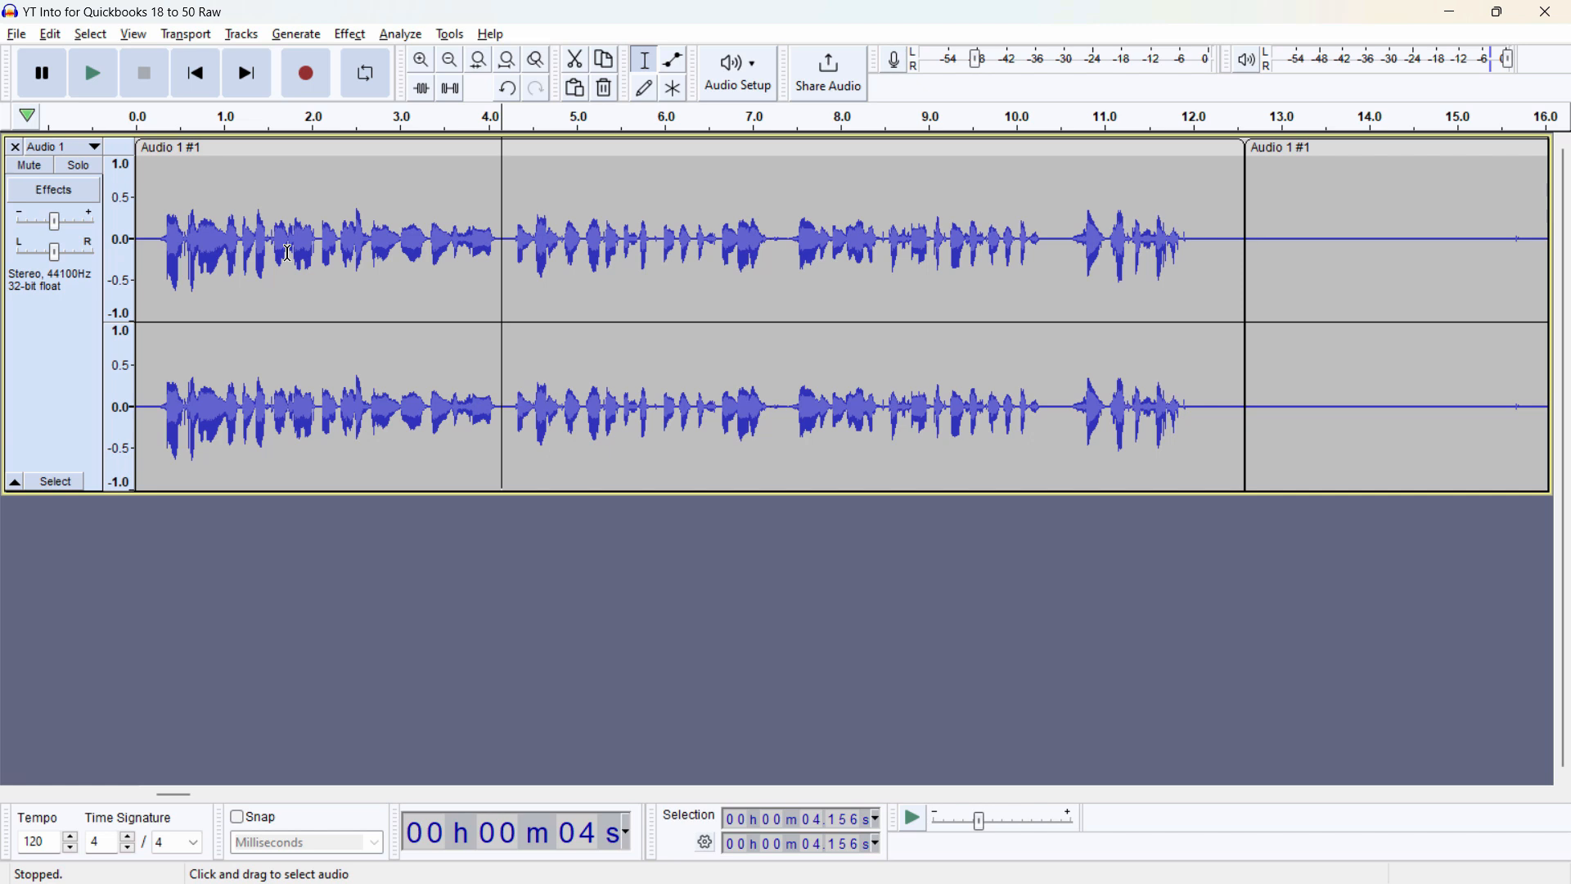